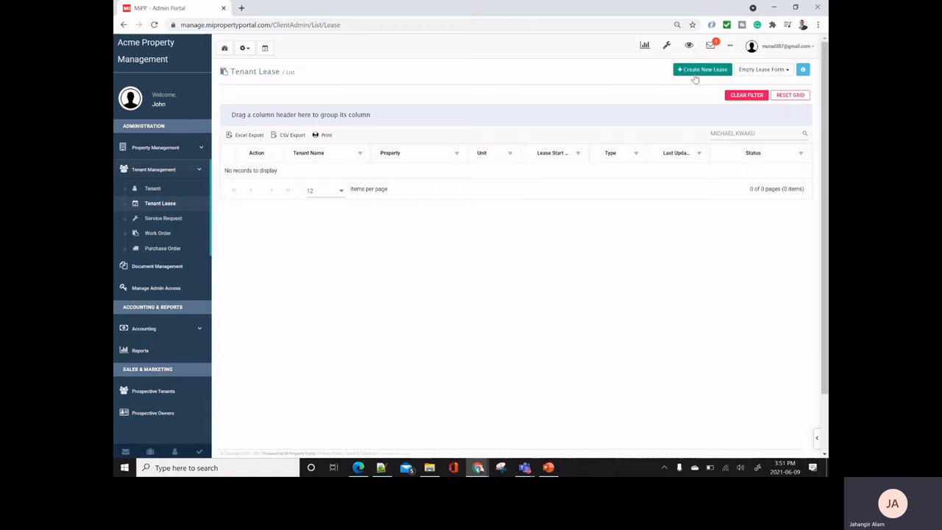
- Start a new lease for the Tecumseh Rd E property, unit 101, with the third listed prospect attached
{"action": "left_click", "coordinate": [703, 69]}
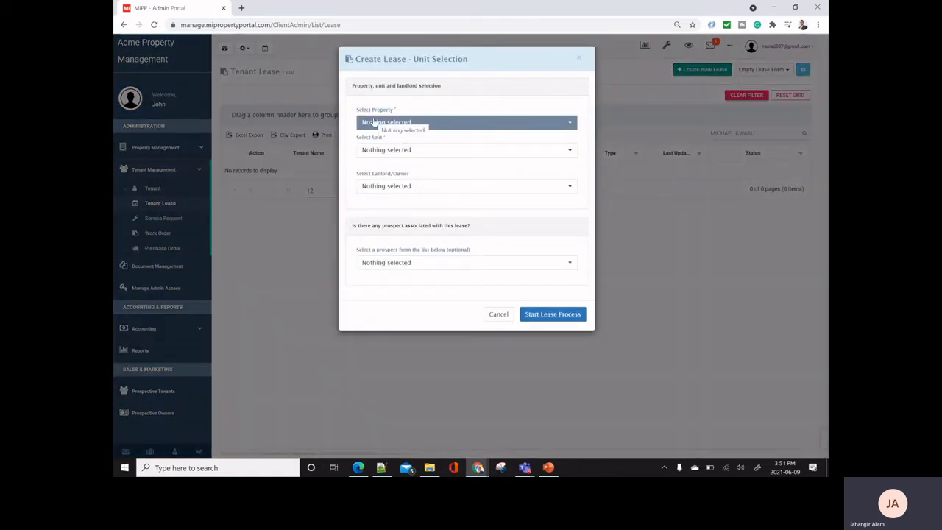
{"action": "left_click", "coordinate": [371, 122]}
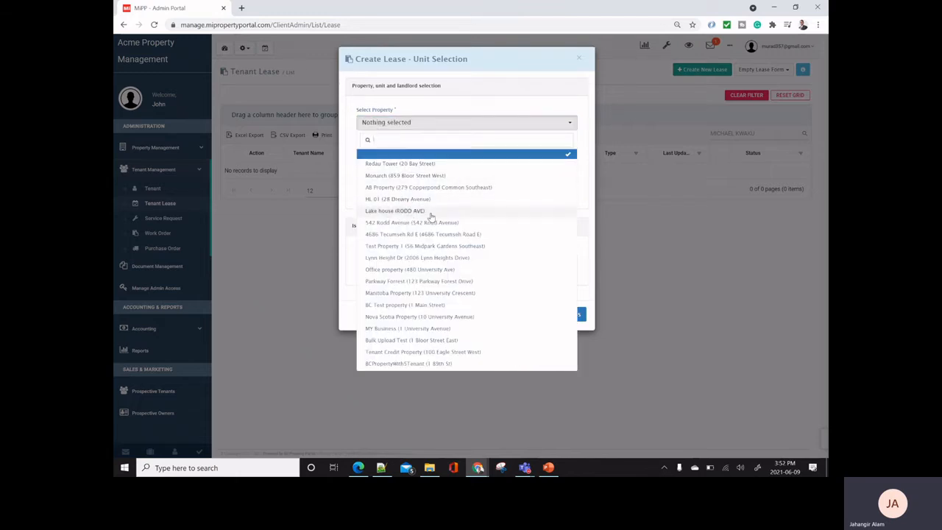
{"action": "left_click", "coordinate": [467, 235]}
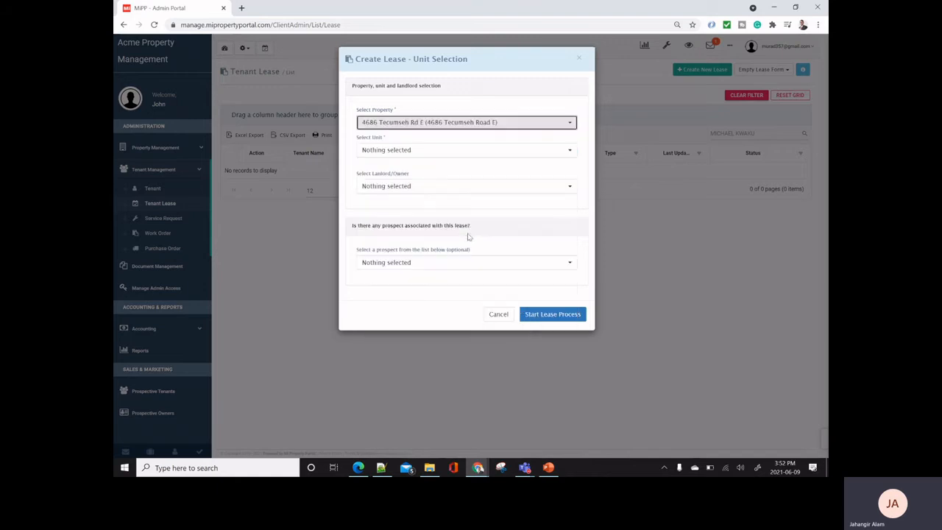
{"action": "left_click", "coordinate": [426, 152]}
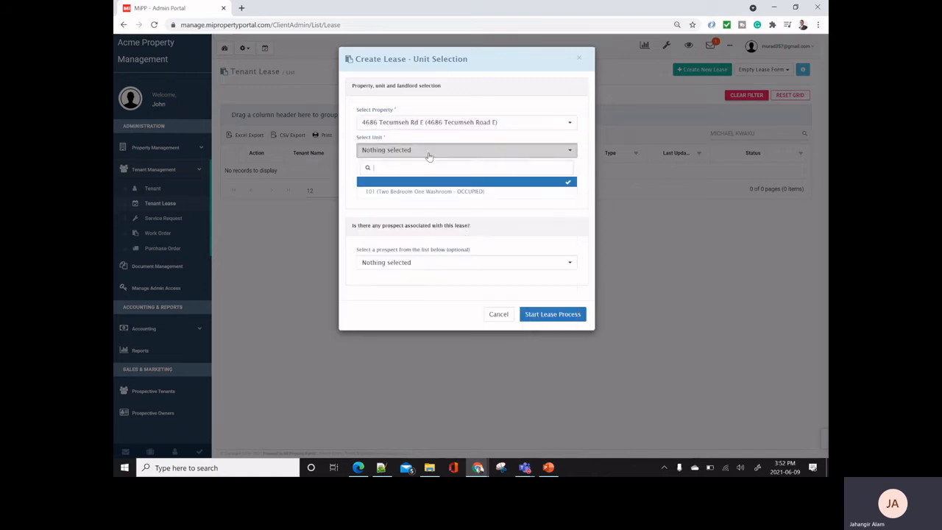
{"action": "left_click", "coordinate": [421, 193]}
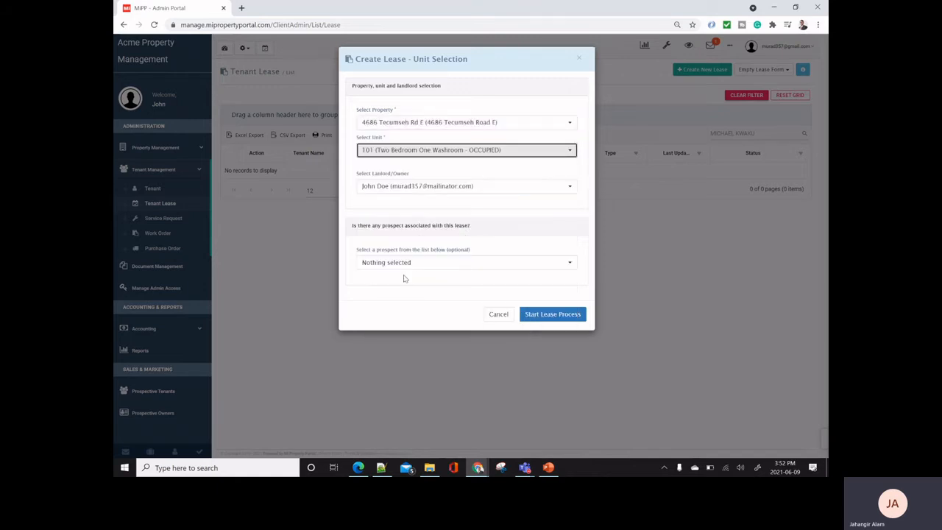
{"action": "left_click", "coordinate": [524, 271]}
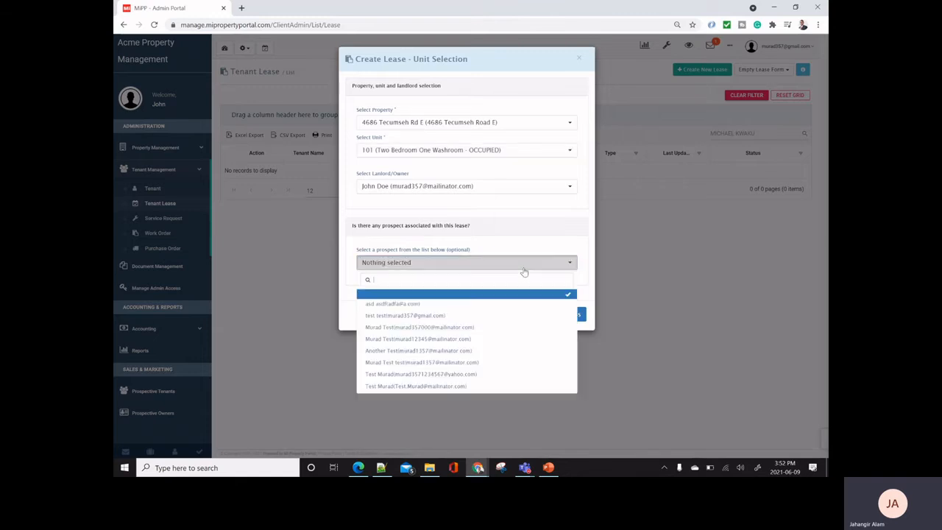
{"action": "left_click", "coordinate": [454, 327]}
{"action": "left_click", "coordinate": [581, 315]}
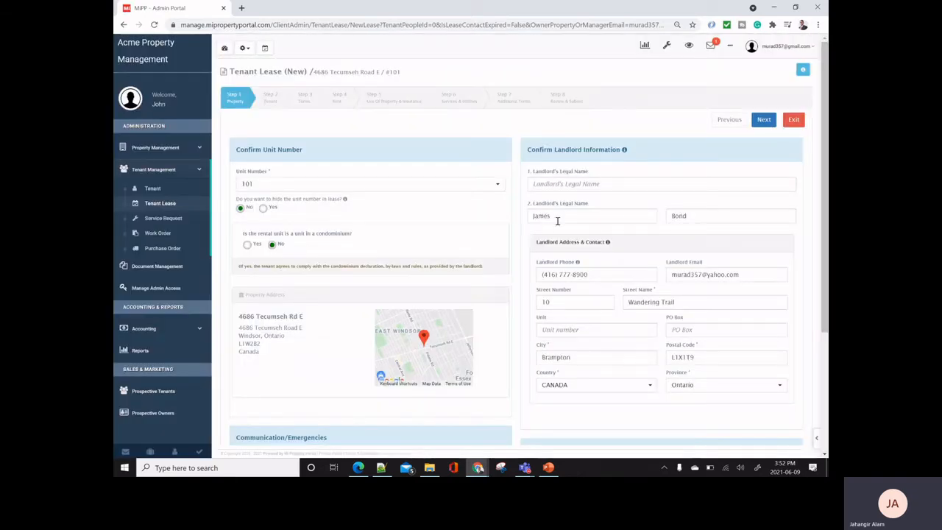
- Accept the prefilled property, tenant and terms sections of the lease and proceed to the Rent step
{"action": "scroll", "coordinate": [633, 253], "scroll_direction": "down", "scroll_amount": 2}
{"action": "scroll", "coordinate": [632, 245], "scroll_direction": "up", "scroll_amount": 2}
{"action": "left_click", "coordinate": [765, 120]}
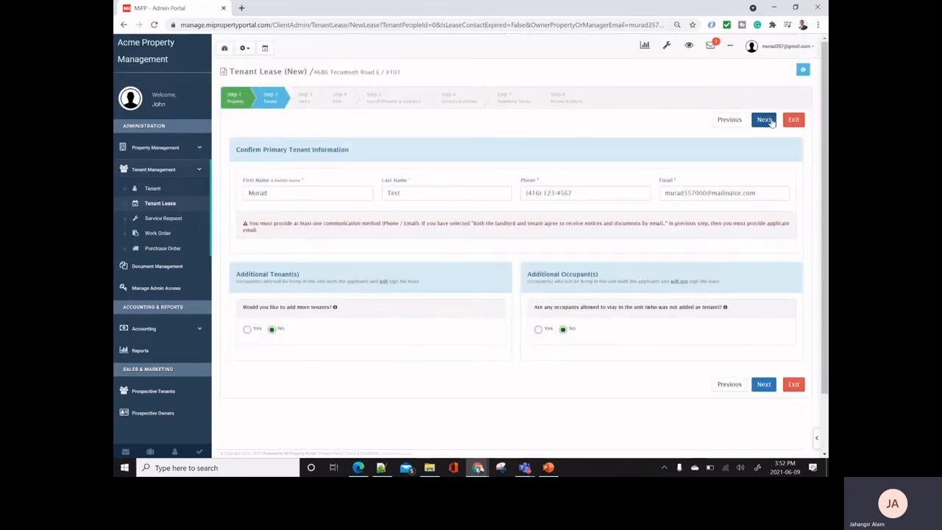
{"action": "left_click", "coordinate": [766, 120]}
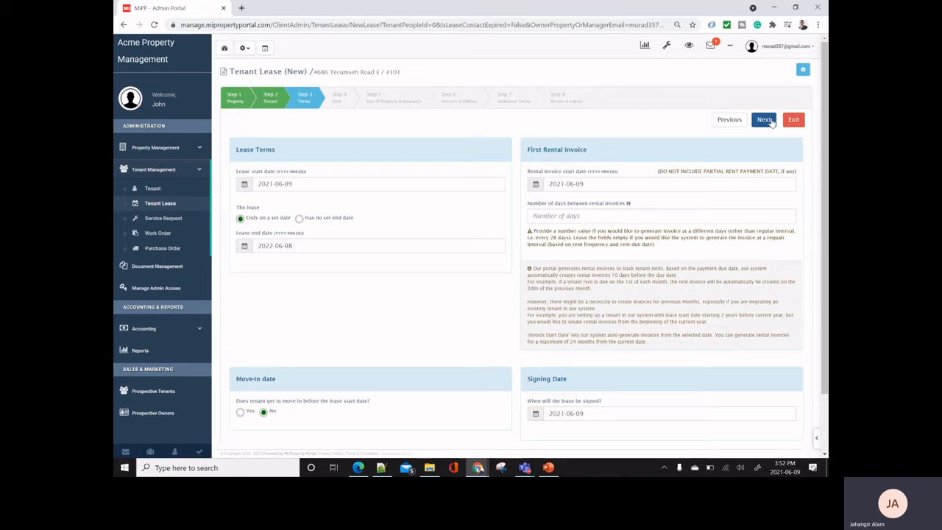
{"action": "left_click", "coordinate": [768, 120]}
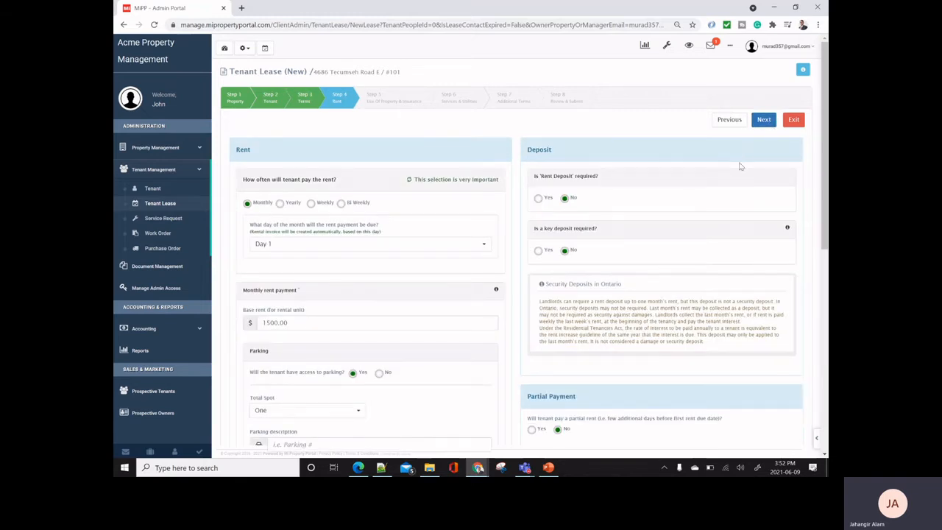
- Mark the rent deposit as required and set its amount to $1000
{"action": "scroll", "coordinate": [741, 165], "scroll_direction": "down", "scroll_amount": 1}
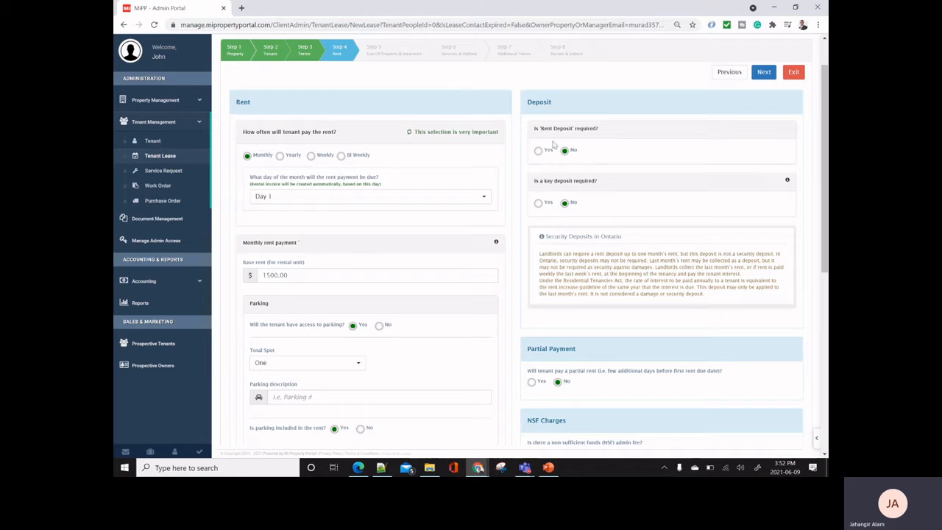
{"action": "scroll", "coordinate": [578, 145], "scroll_direction": "down", "scroll_amount": 1}
{"action": "scroll", "coordinate": [583, 145], "scroll_direction": "up", "scroll_amount": 1}
{"action": "scroll", "coordinate": [571, 201], "scroll_direction": "down", "scroll_amount": 2}
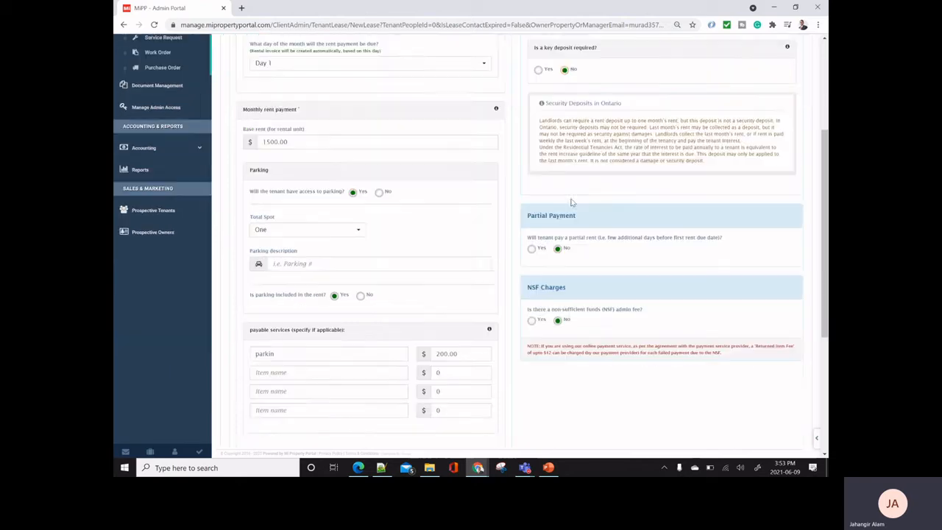
{"action": "scroll", "coordinate": [570, 200], "scroll_direction": "up", "scroll_amount": 1}
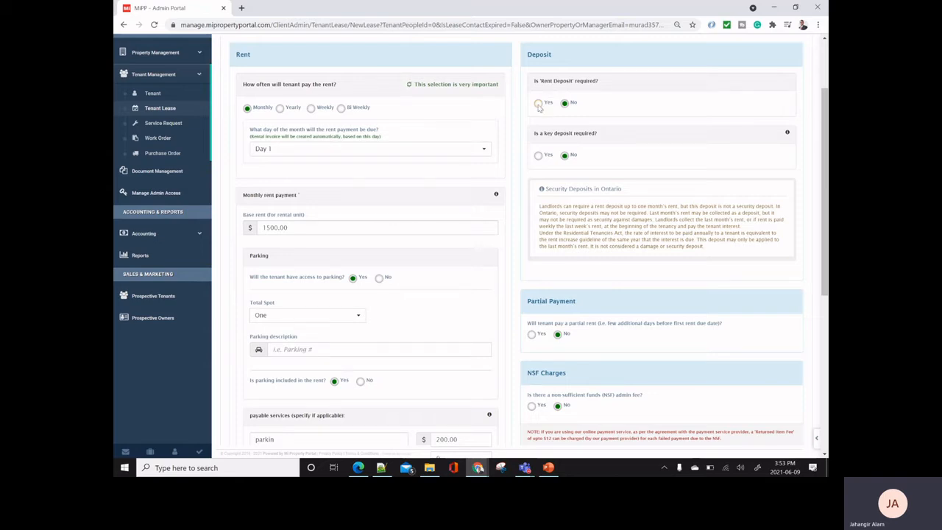
{"action": "left_click", "coordinate": [538, 104]}
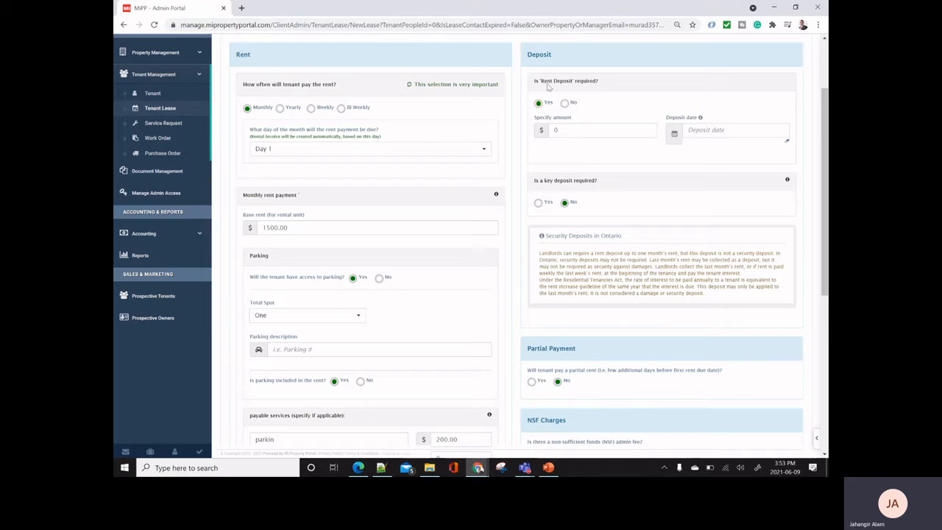
{"action": "left_click_drag", "start_coordinate": [545, 82], "coordinate": [578, 82]}
{"action": "left_click_drag", "start_coordinate": [563, 132], "coordinate": [527, 130]}
{"action": "type", "text": "1000"}
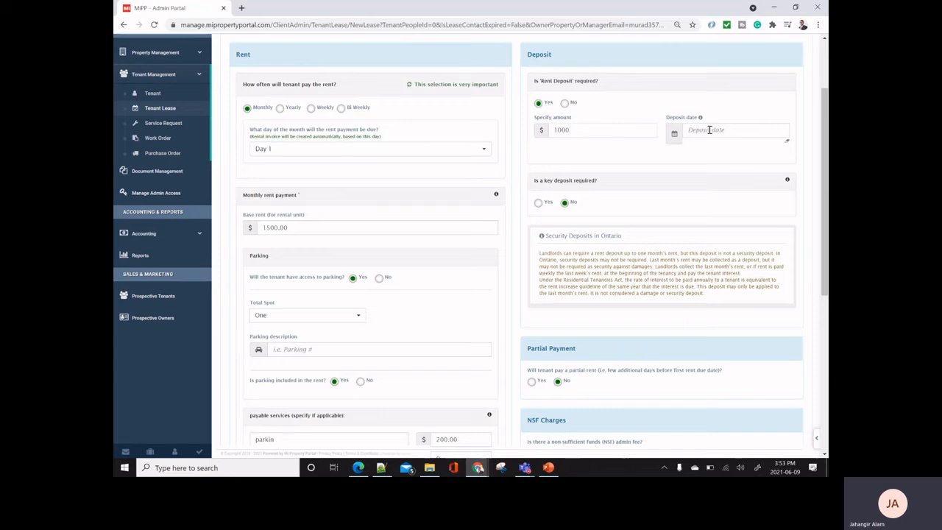
- Mark the key deposit as required and set its amount to $100
{"action": "left_click", "coordinate": [540, 202]}
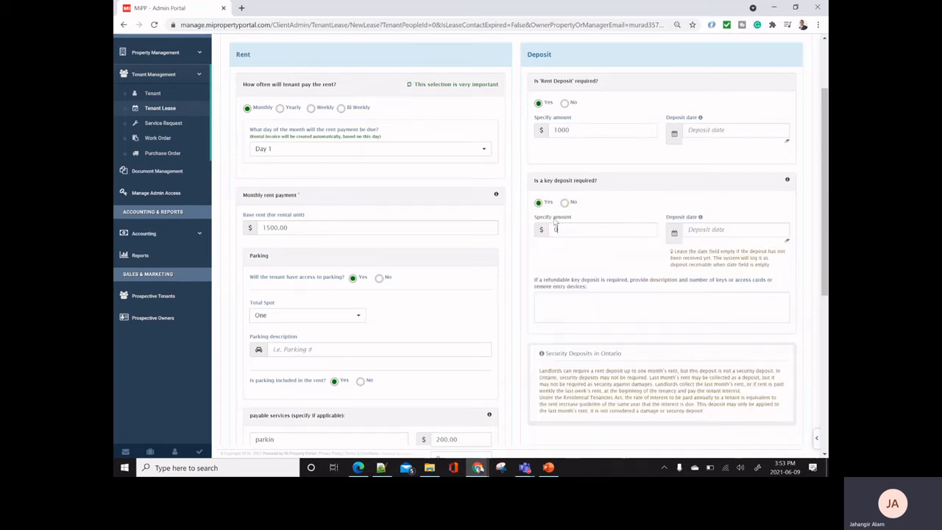
{"action": "double_click", "coordinate": [556, 226]}
{"action": "type", "text": "100"}
- Complete the remaining lease steps without additional terms, submit the system-generated lease, and approve it
{"action": "scroll", "coordinate": [703, 258], "scroll_direction": "down", "scroll_amount": 2}
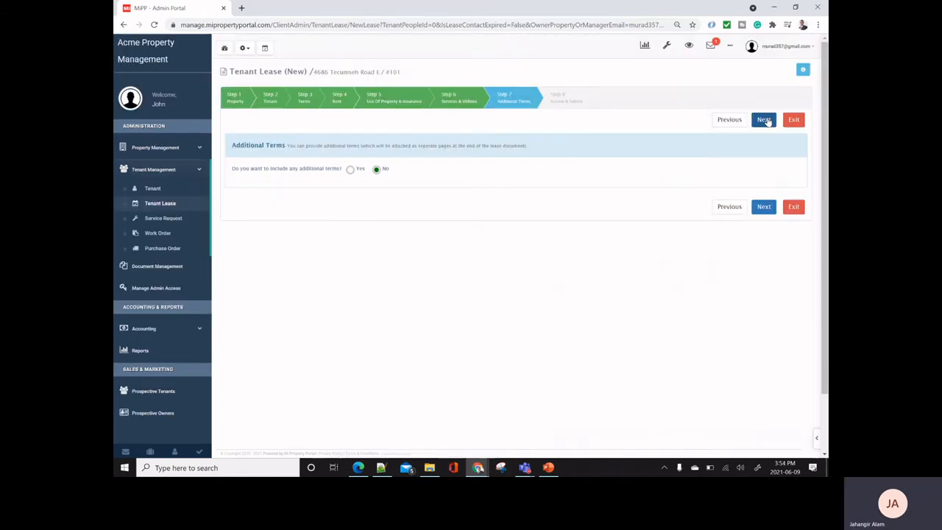
{"action": "left_click", "coordinate": [768, 121]}
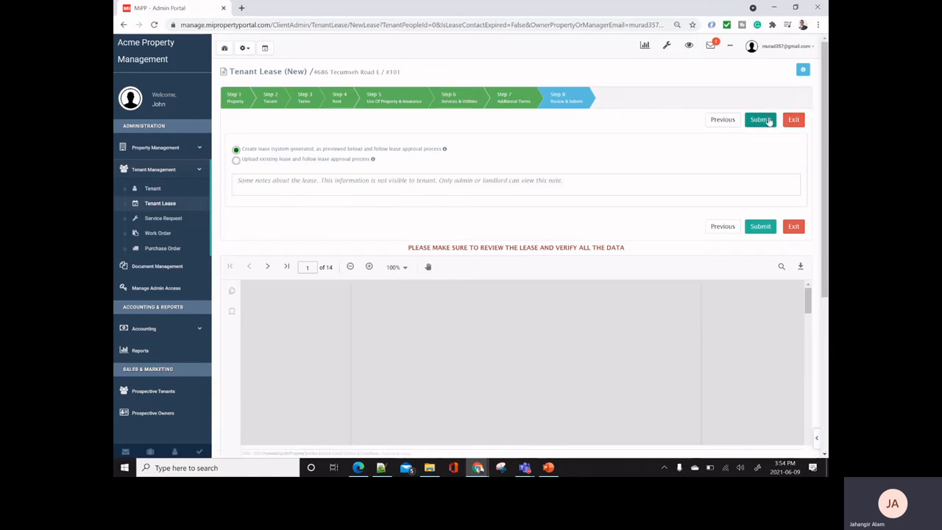
{"action": "left_click", "coordinate": [770, 120]}
{"action": "left_click", "coordinate": [561, 192]}
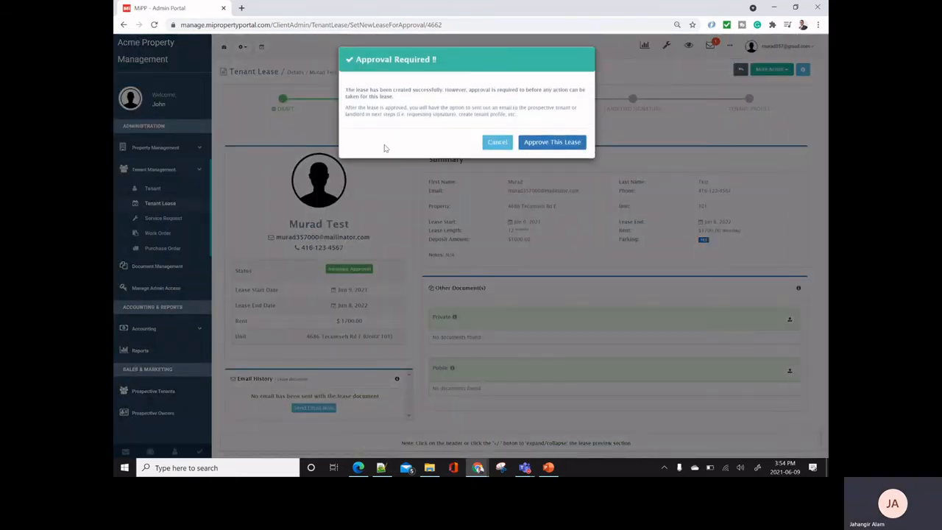
{"action": "left_click", "coordinate": [563, 142]}
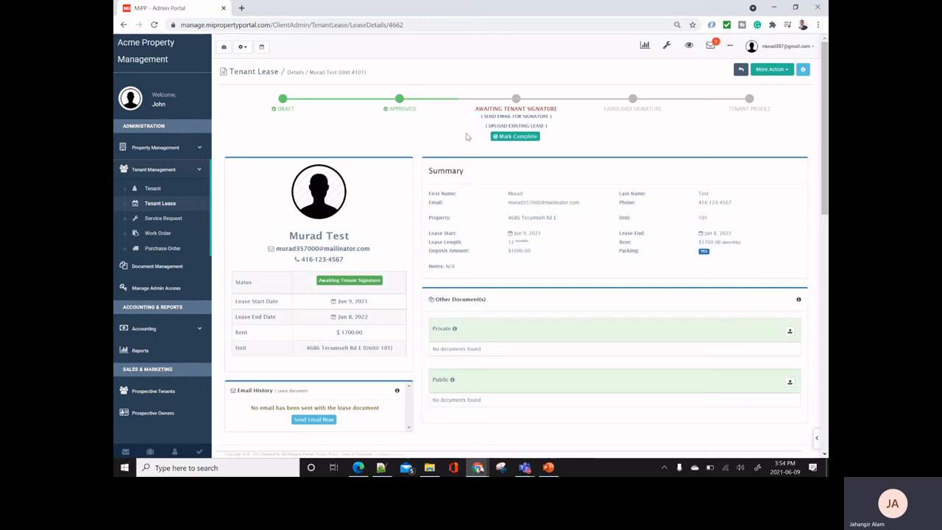
- Mark the tenant signature and the landlord signature as complete, confirming each status update
{"action": "left_click", "coordinate": [507, 136]}
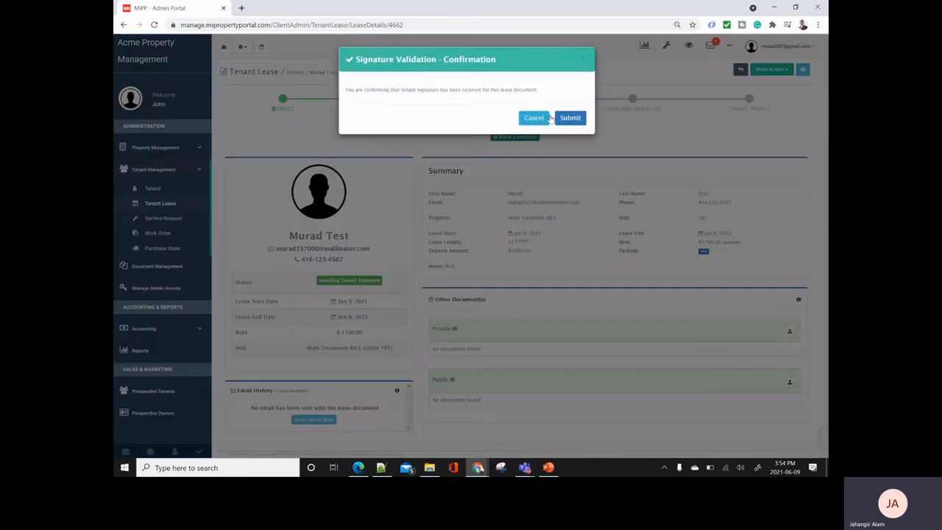
{"action": "left_click", "coordinate": [569, 118]}
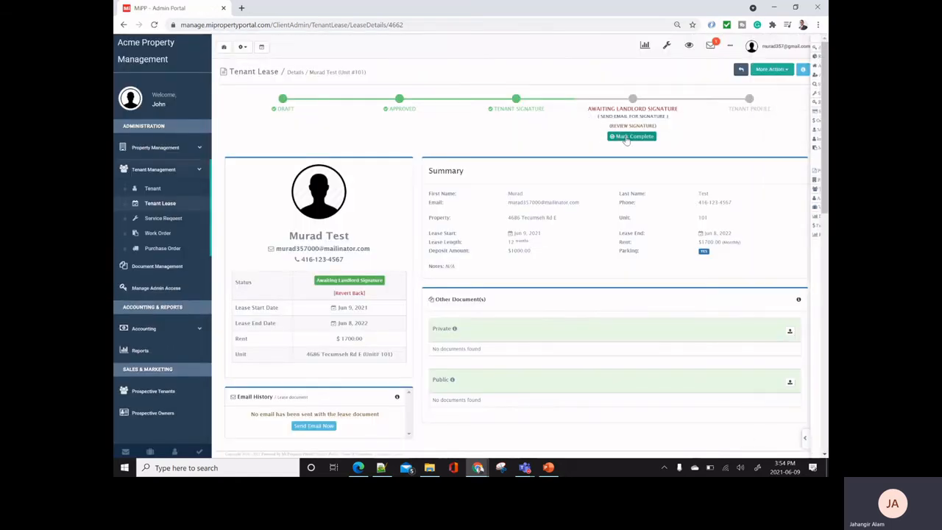
{"action": "left_click", "coordinate": [623, 137]}
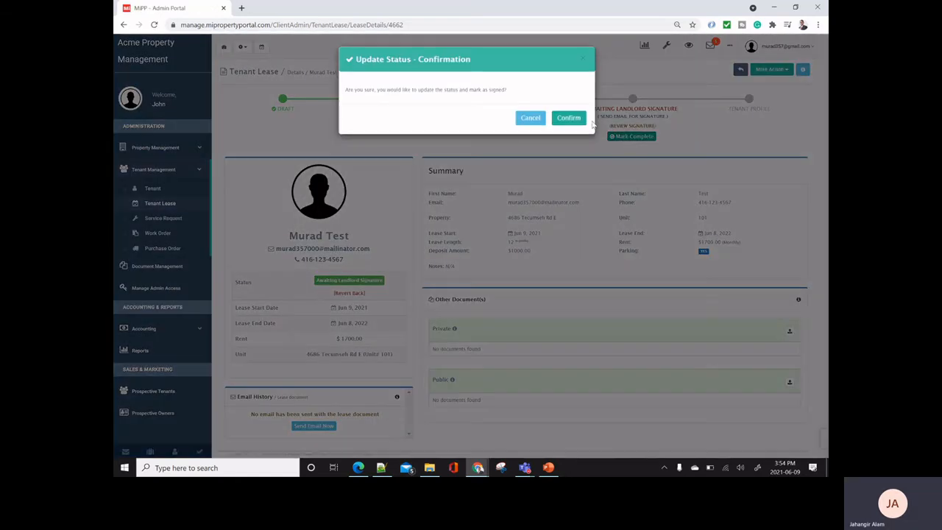
{"action": "left_click", "coordinate": [576, 117]}
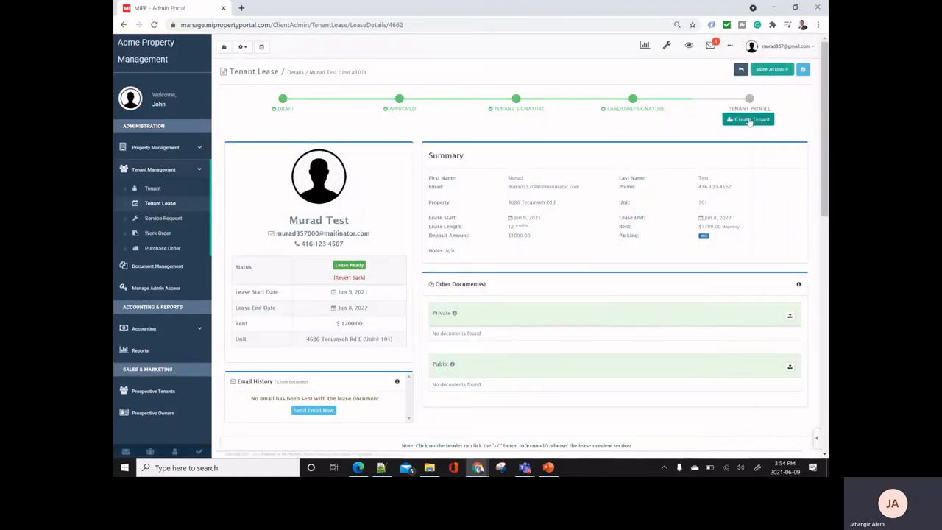
- Begin creating the tenant profile, setting the rent deposit amount to $1000 and its deposit date to 2021-06-09
{"action": "left_click", "coordinate": [749, 121]}
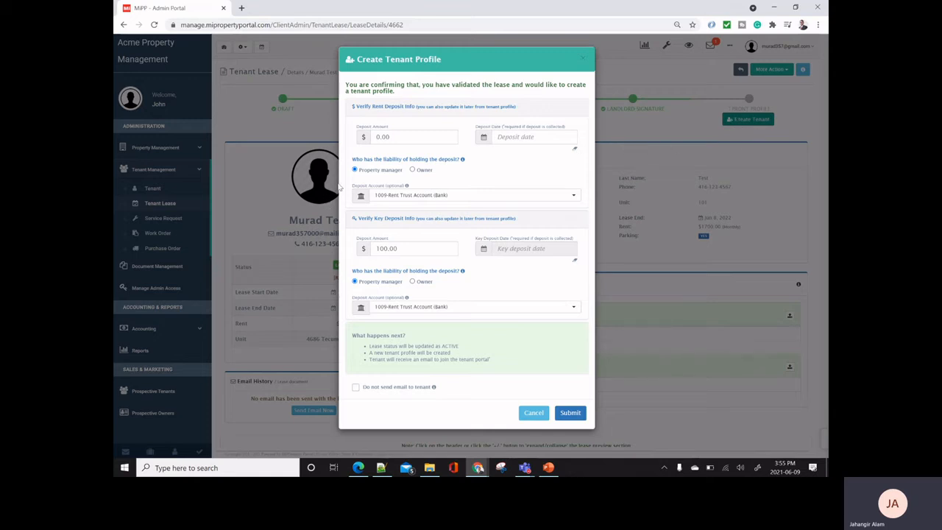
{"action": "left_click", "coordinate": [405, 139]}
{"action": "left_click_drag", "start_coordinate": [403, 138], "coordinate": [376, 134]}
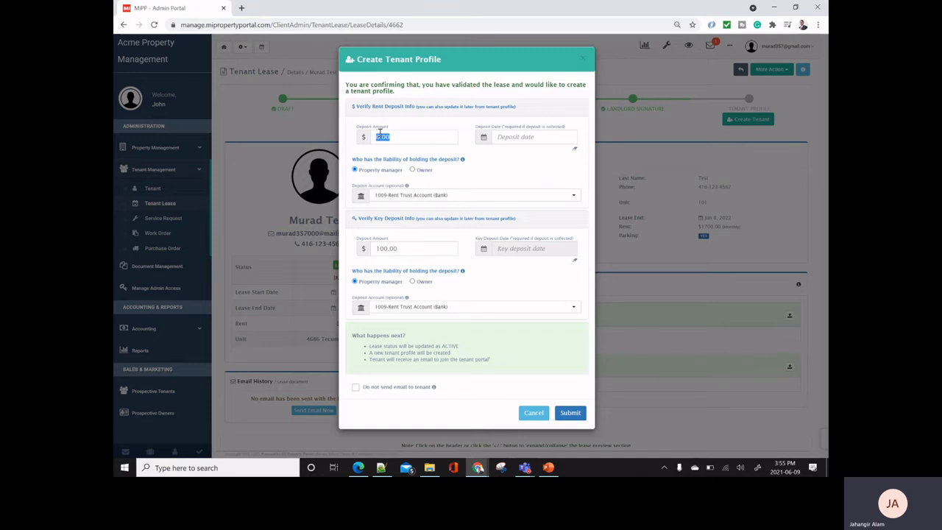
{"action": "type", "text": "1000"}
{"action": "left_click", "coordinate": [517, 137]}
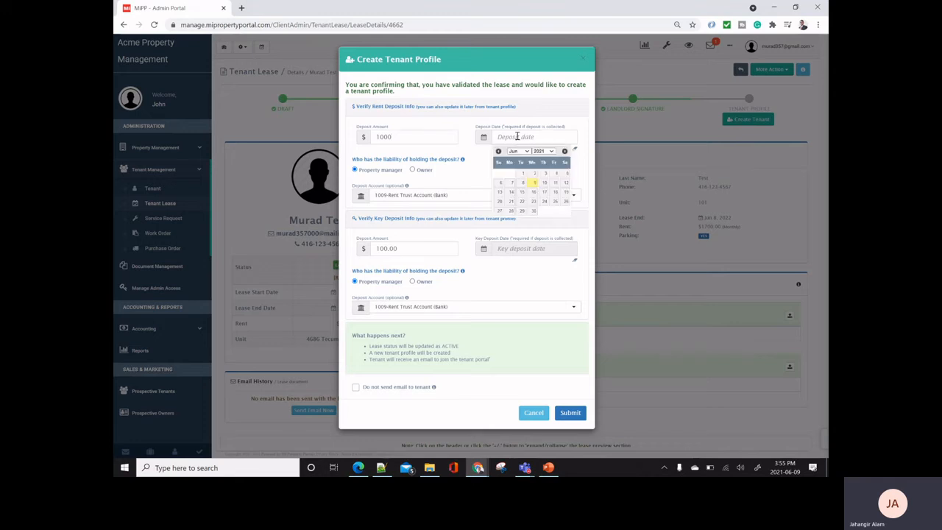
{"action": "left_click", "coordinate": [534, 182]}
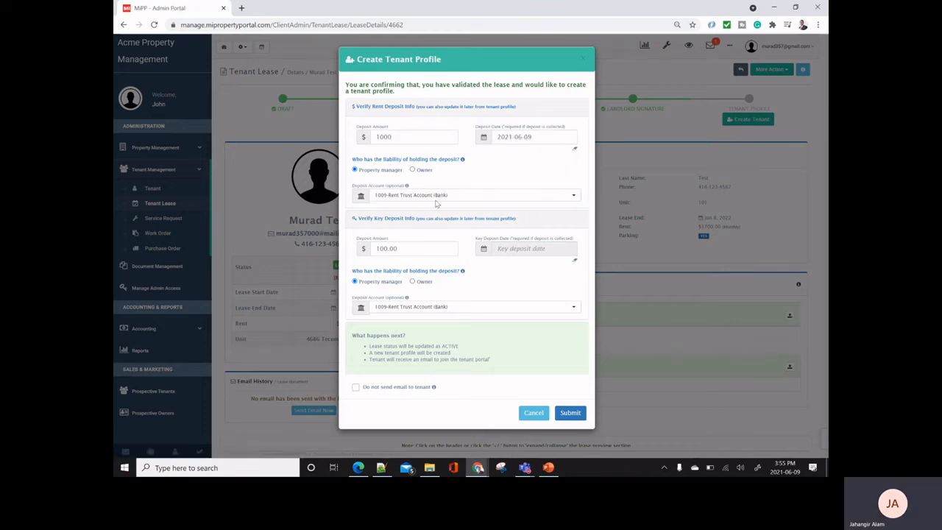
- Assign the liability of holding the rent deposit to the owner
{"action": "left_click", "coordinate": [412, 170]}
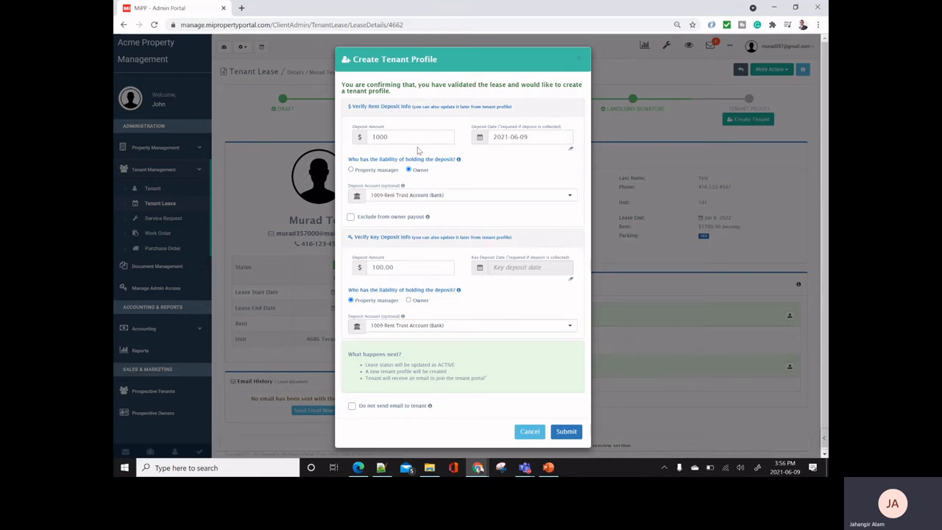
{"action": "left_click_drag", "start_coordinate": [389, 136], "coordinate": [354, 142]}
- Switch to PowerPoint to read the existing-tenant scenarios on slide 7, and return to the tenant profile form in Chrome
{"action": "left_click", "coordinate": [548, 468]}
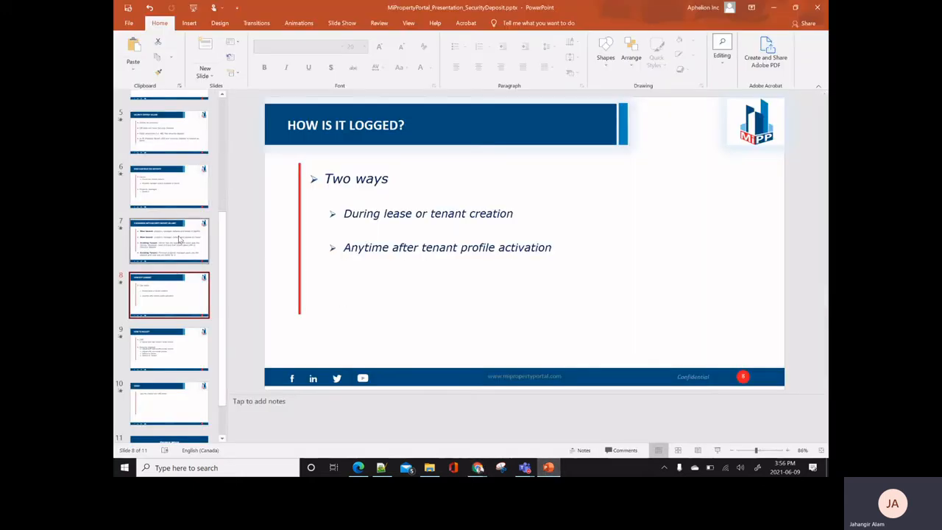
{"action": "left_click", "coordinate": [156, 254]}
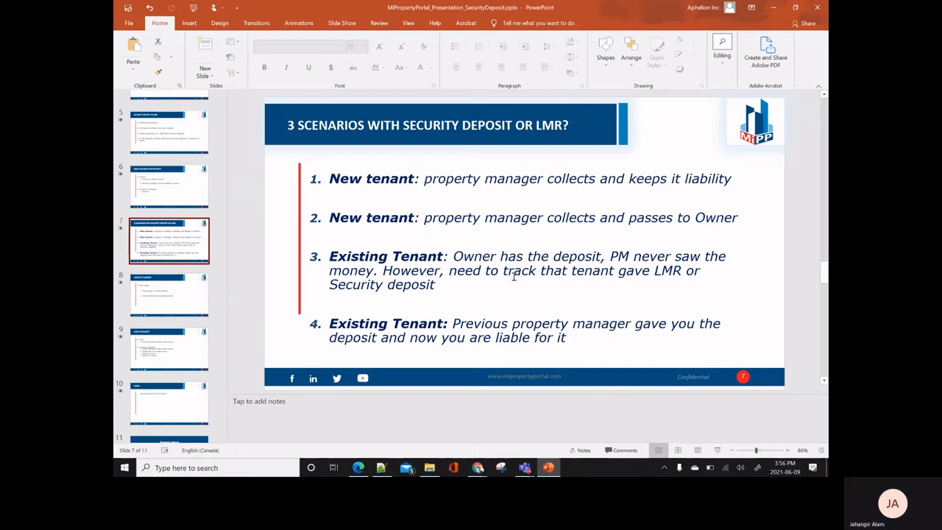
{"action": "left_click", "coordinate": [457, 256]}
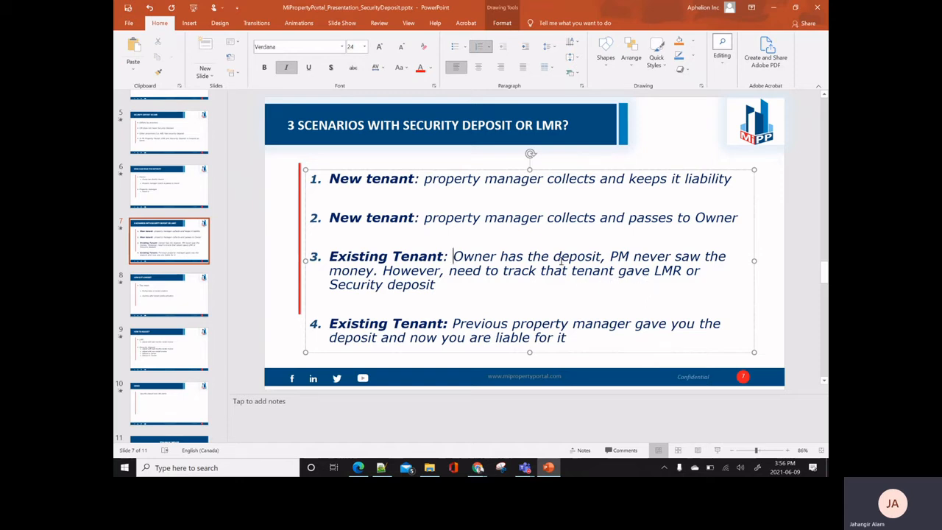
{"action": "key", "text": "alt+Tab"}
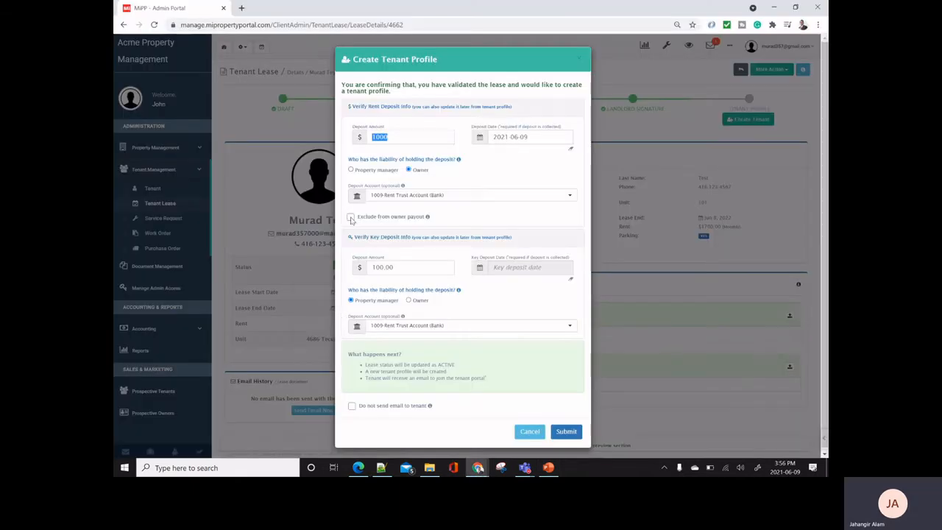
- Try excluding the rent deposit from the owner payout, and return its liability to the property manager
{"action": "left_click", "coordinate": [350, 219]}
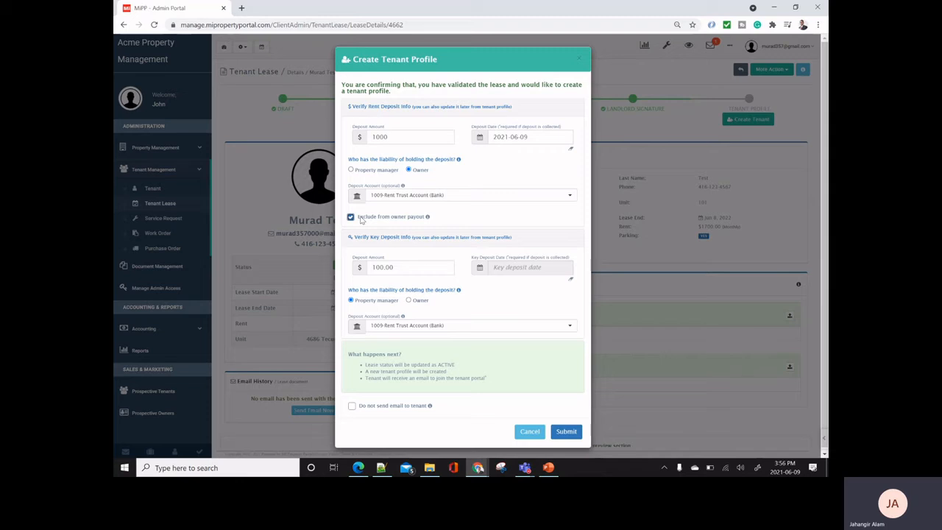
{"action": "left_click", "coordinate": [352, 219]}
{"action": "left_click_drag", "start_coordinate": [400, 137], "coordinate": [333, 138]}
{"action": "left_click", "coordinate": [351, 218]}
{"action": "mouse_move", "coordinate": [426, 220]}
{"action": "left_click", "coordinate": [352, 170]}
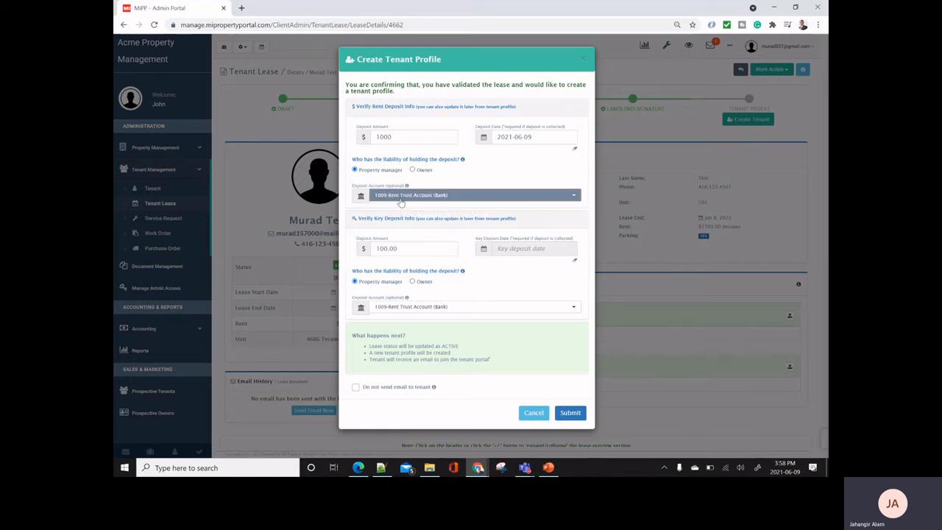
- Try 10011-RBC Chequing (Bank) as the rent deposit account, and cancel creating the tenant profile
{"action": "left_click", "coordinate": [402, 196]}
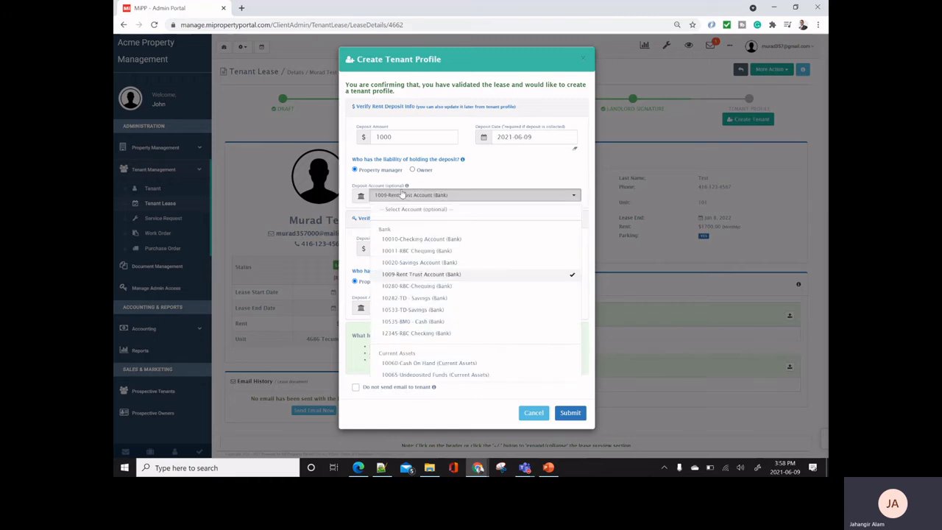
{"action": "left_click", "coordinate": [425, 251]}
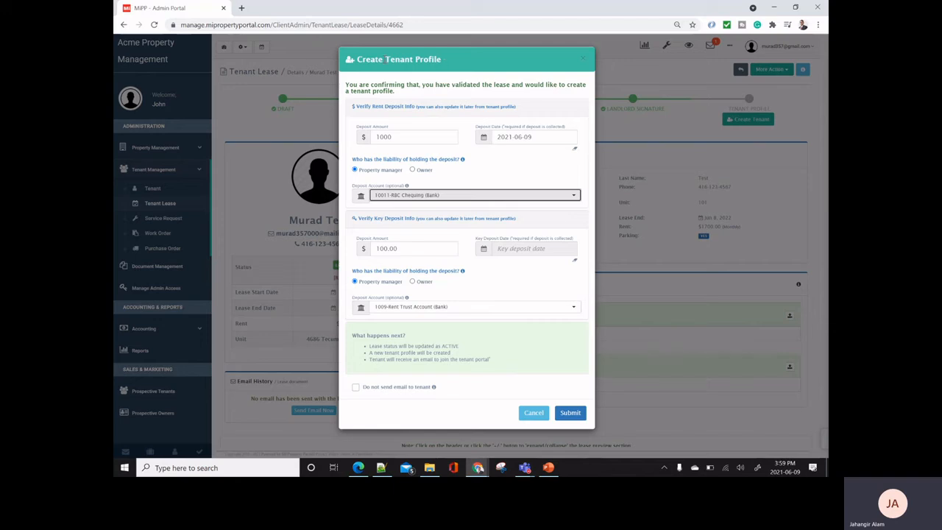
{"action": "left_click_drag", "start_coordinate": [385, 60], "coordinate": [452, 58]}
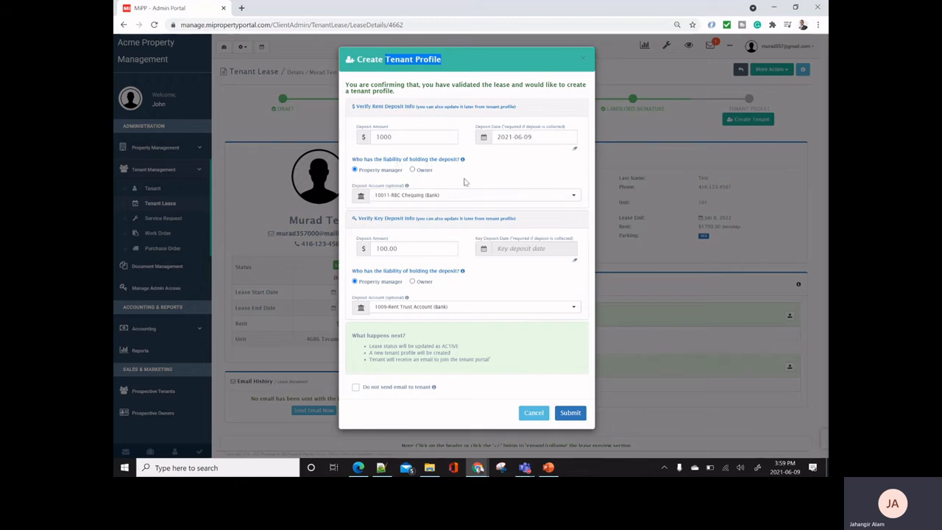
{"action": "left_click", "coordinate": [534, 413]}
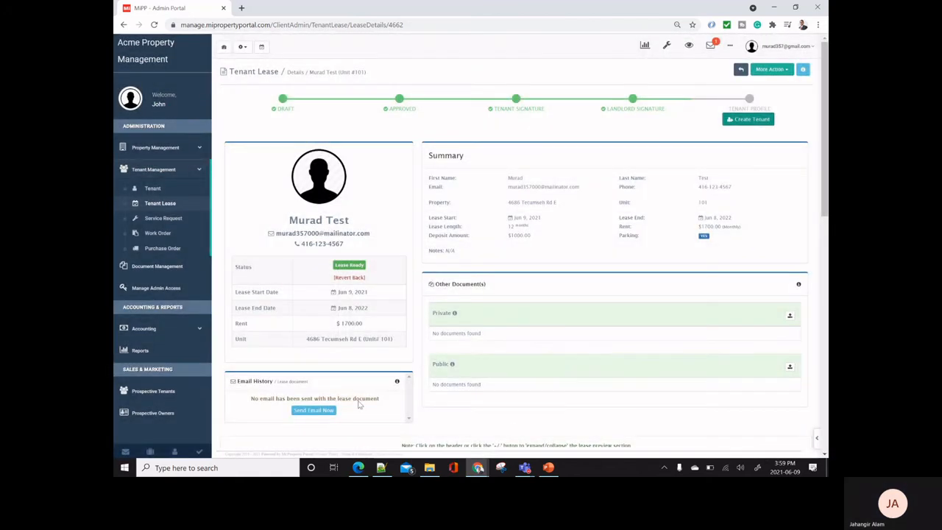
- From the active tenants list, open the details of the joined tenant in unit 1
{"action": "left_click", "coordinate": [153, 190]}
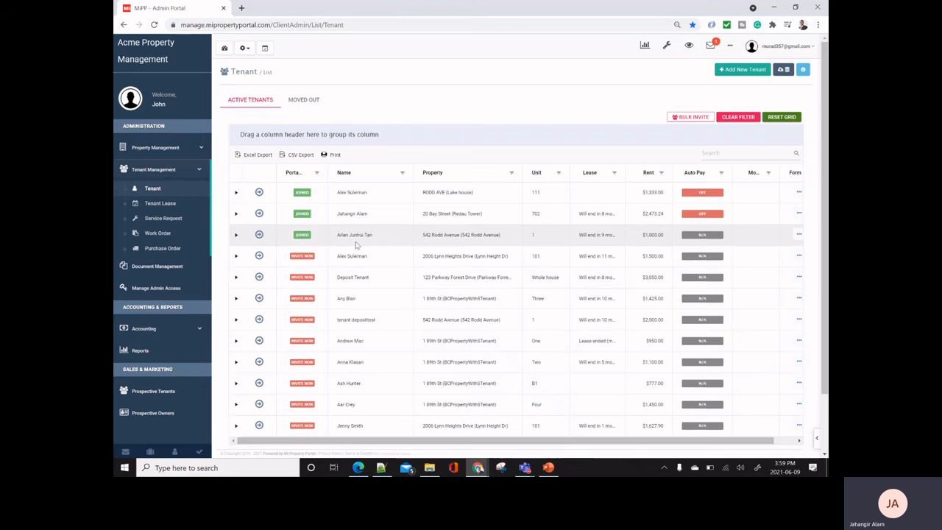
{"action": "left_click", "coordinate": [234, 237]}
{"action": "left_click", "coordinate": [259, 235]}
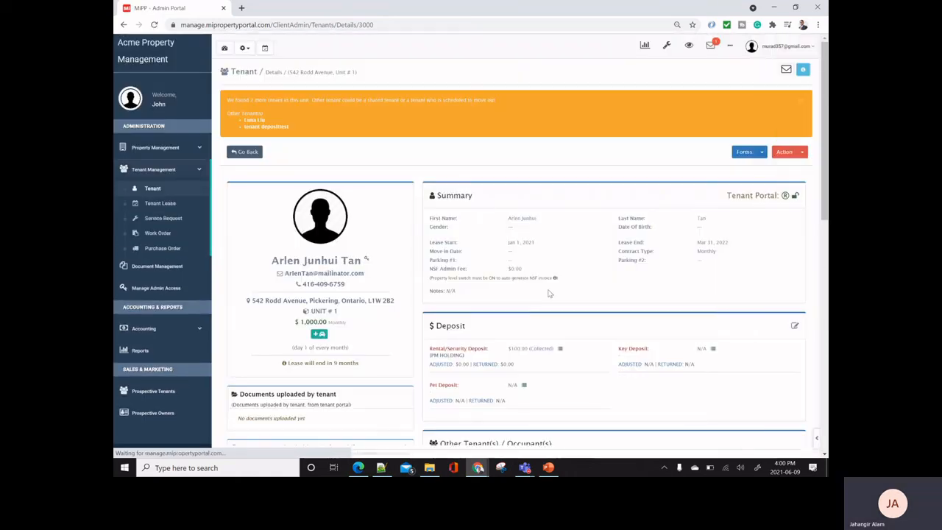
- Examine the tenant's Deposit section, including who holds the rental deposit and its adjusted and returned amounts
{"action": "scroll", "coordinate": [577, 283], "scroll_direction": "down", "scroll_amount": 1}
{"action": "scroll", "coordinate": [577, 283], "scroll_direction": "down", "scroll_amount": 2}
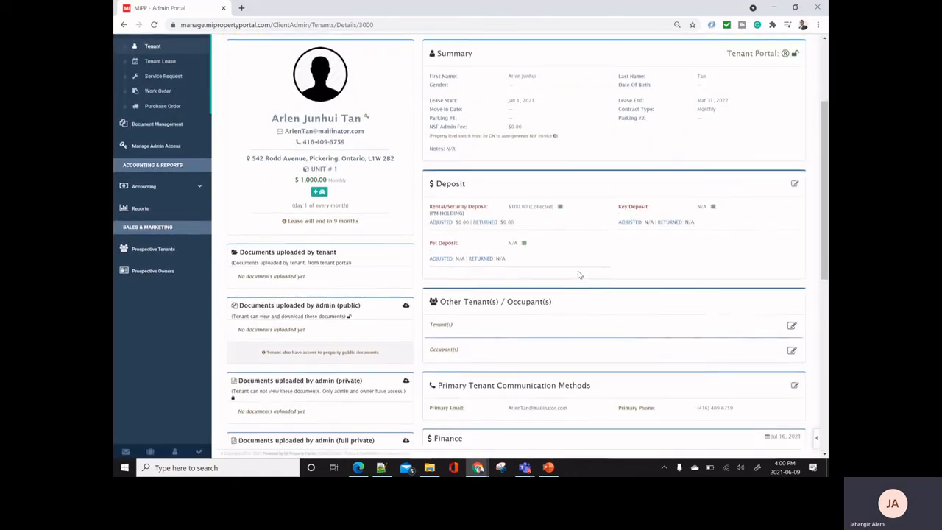
{"action": "scroll", "coordinate": [557, 330], "scroll_direction": "up", "scroll_amount": 3}
{"action": "left_click_drag", "start_coordinate": [438, 323], "coordinate": [781, 366]}
{"action": "scroll", "coordinate": [662, 360], "scroll_direction": "down", "scroll_amount": 2}
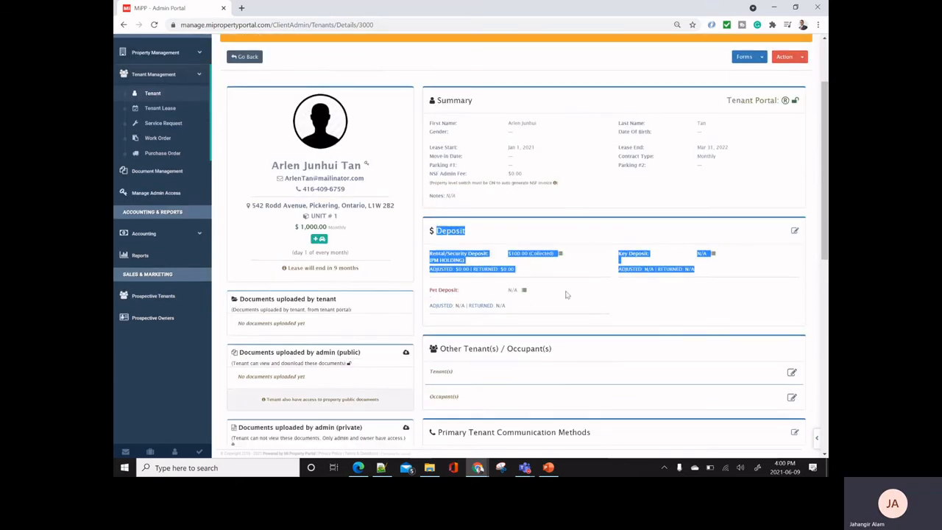
{"action": "left_click", "coordinate": [509, 268]}
{"action": "mouse_move", "coordinate": [544, 255]}
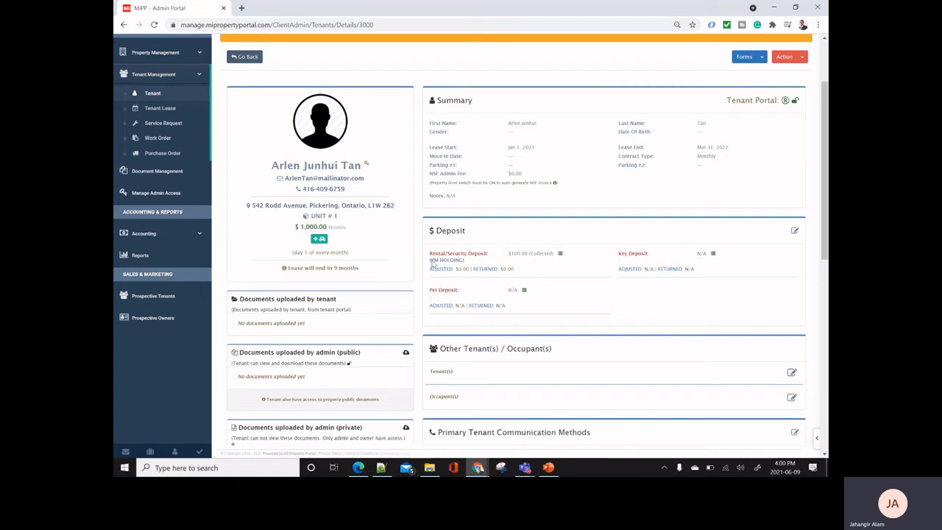
{"action": "left_click_drag", "start_coordinate": [429, 260], "coordinate": [466, 269]}
{"action": "left_click_drag", "start_coordinate": [501, 269], "coordinate": [515, 268]}
- Review the accounting transactions behind the tenant's rental/security deposit, and close the list
{"action": "left_click", "coordinate": [559, 254]}
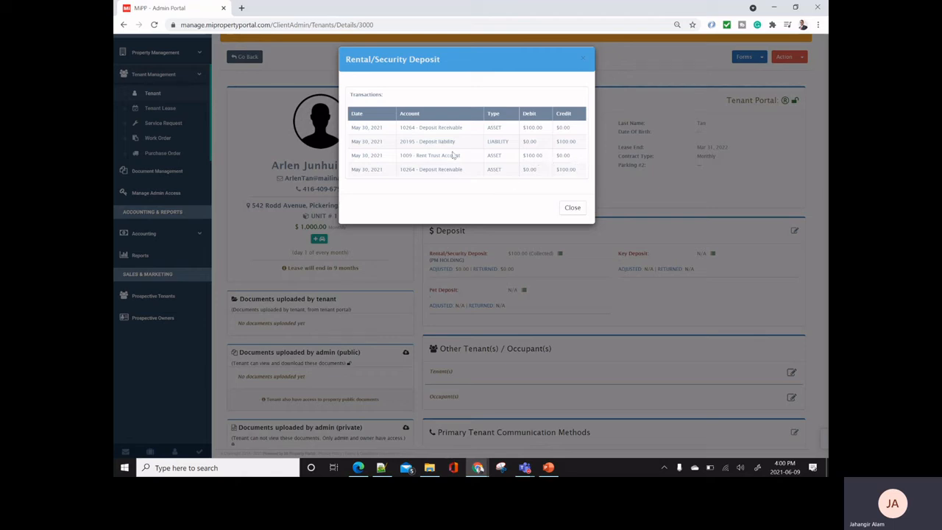
{"action": "left_click_drag", "start_coordinate": [484, 136], "coordinate": [582, 177]}
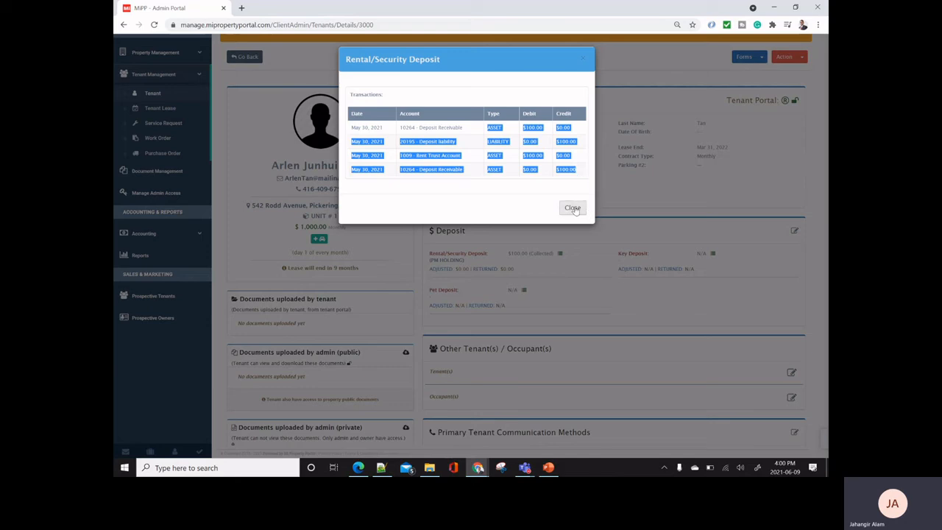
{"action": "left_click", "coordinate": [573, 208]}
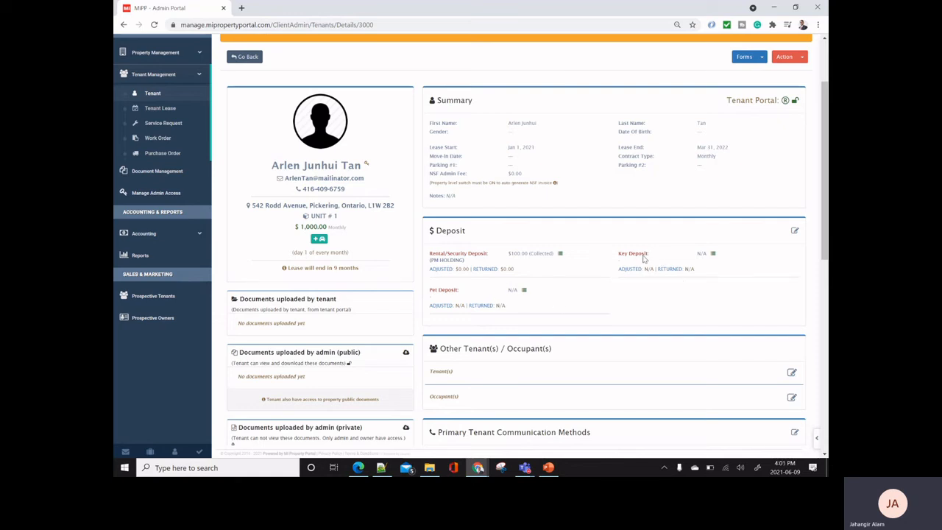
- Start updating the tenant's key deposit, setting the amount to $100 and the deposit date to 2021-06-09
{"action": "left_click", "coordinate": [795, 231]}
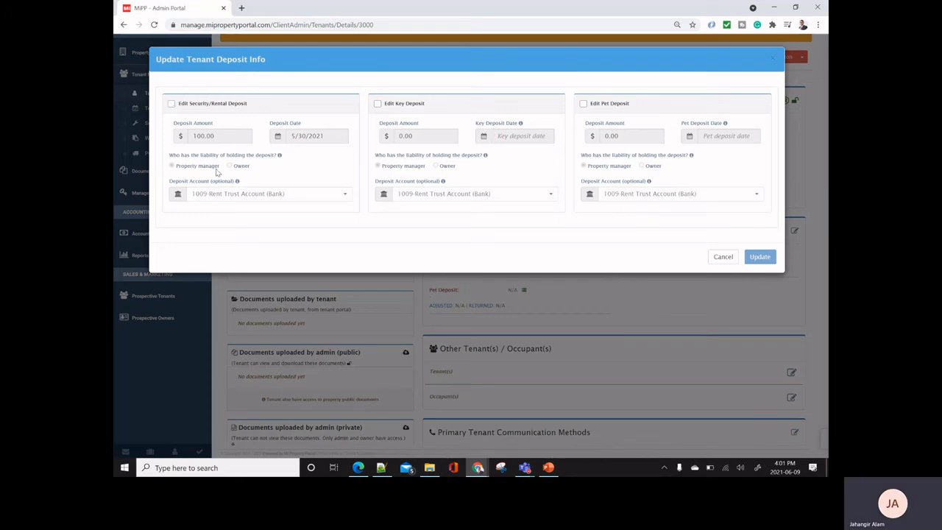
{"action": "left_click", "coordinate": [378, 103]}
{"action": "left_click", "coordinate": [416, 135]}
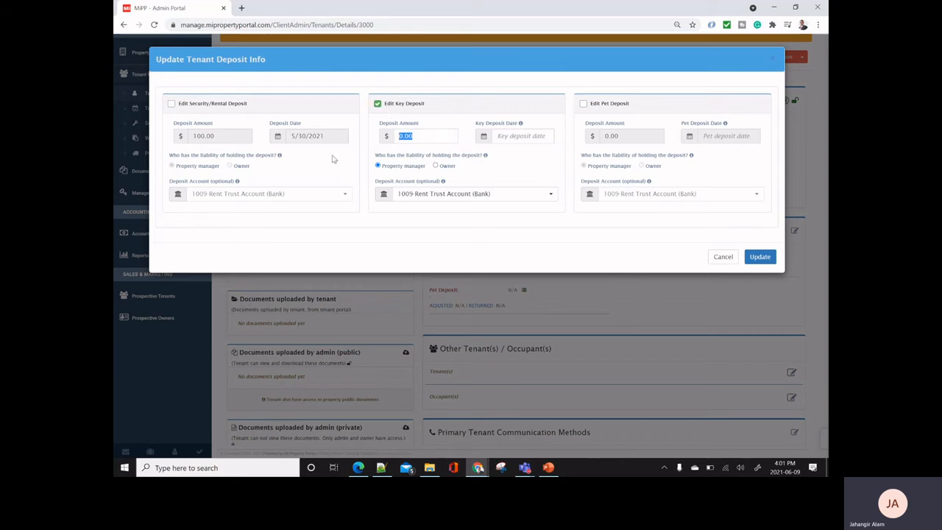
{"action": "type", "text": "1"}
{"action": "left_click", "coordinate": [507, 136]}
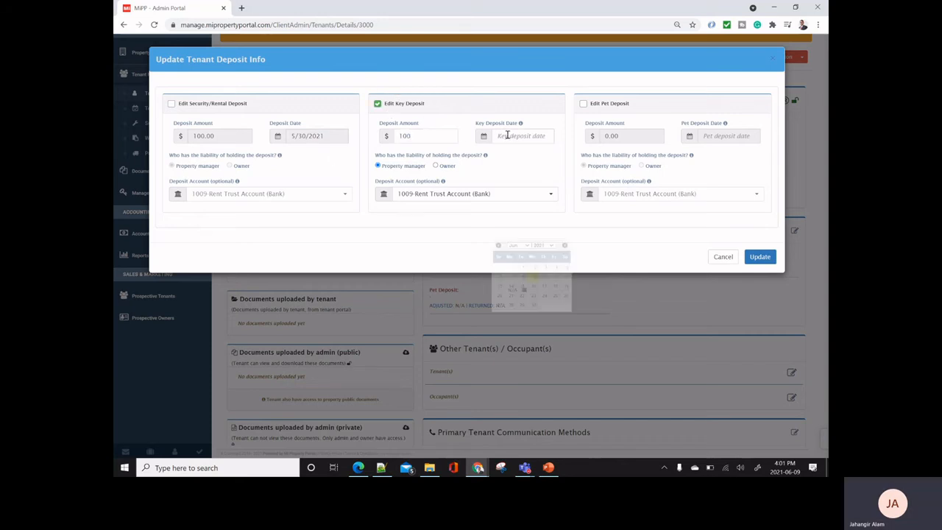
{"action": "left_click", "coordinate": [533, 278]}
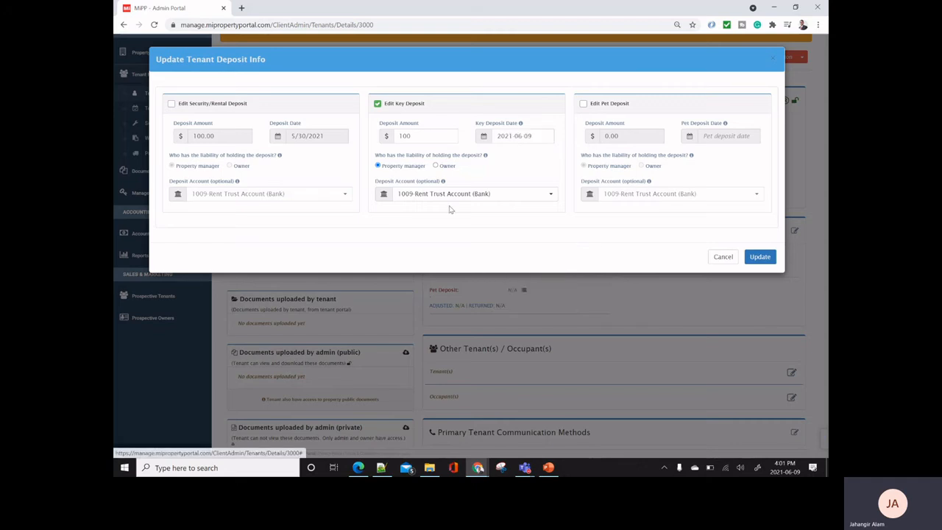
- Assign the key deposit's liability to the owner, exclude it from the owner payout, and save the deposit update
{"action": "left_click", "coordinate": [435, 167]}
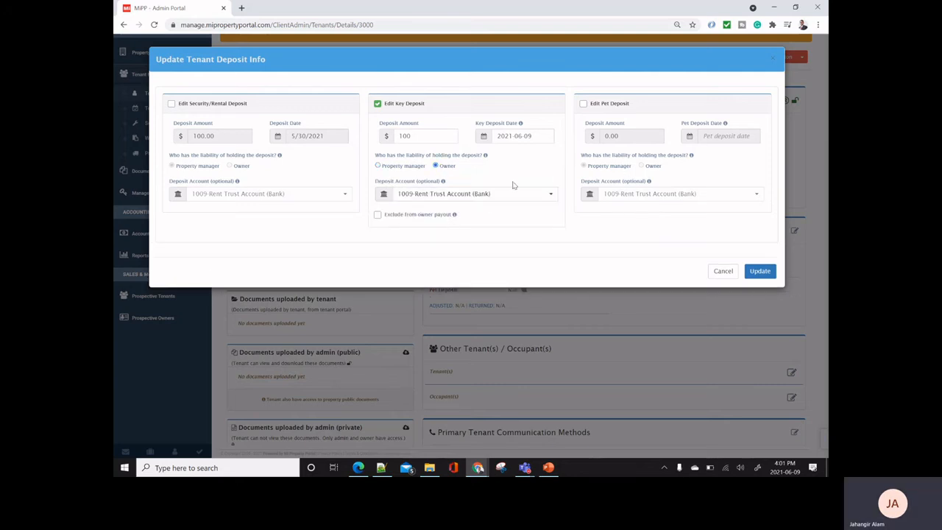
{"action": "left_click", "coordinate": [378, 216]}
{"action": "left_click", "coordinate": [758, 273]}
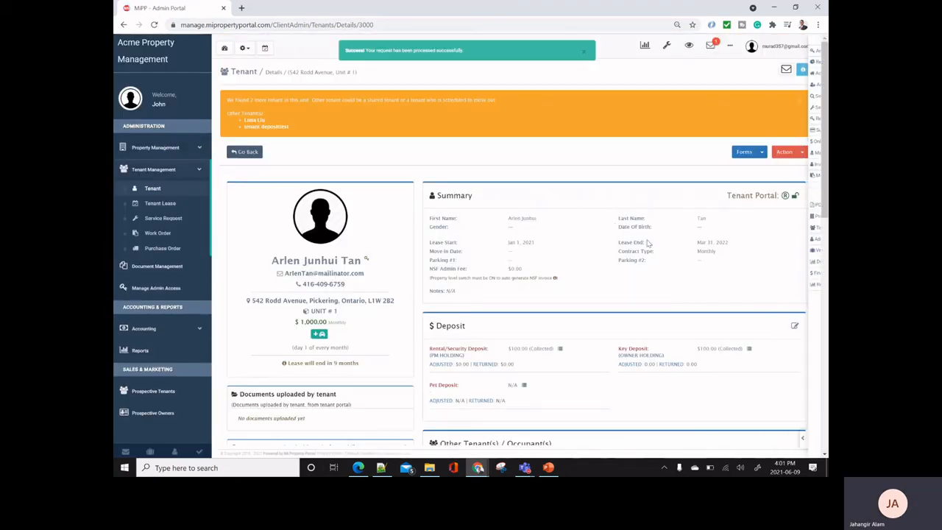
- Review the key deposit's accounting transactions and its holding party in the Deposit section
{"action": "scroll", "coordinate": [773, 304], "scroll_direction": "down", "scroll_amount": 1}
{"action": "mouse_move", "coordinate": [706, 301]}
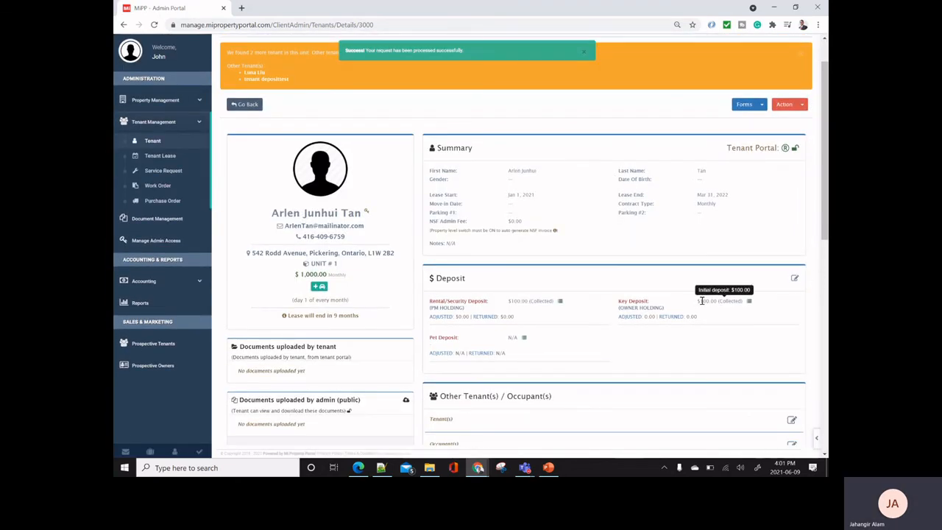
{"action": "left_click", "coordinate": [750, 301]}
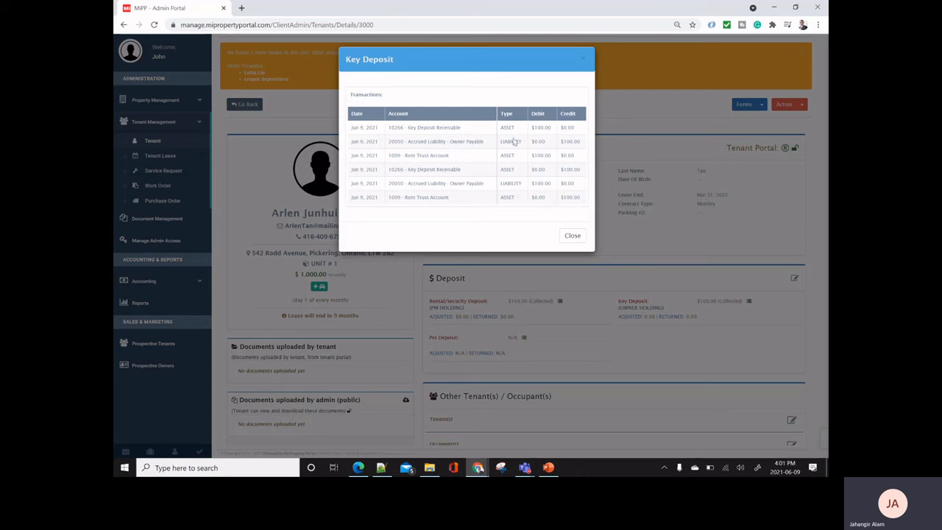
{"action": "left_click", "coordinate": [570, 235]}
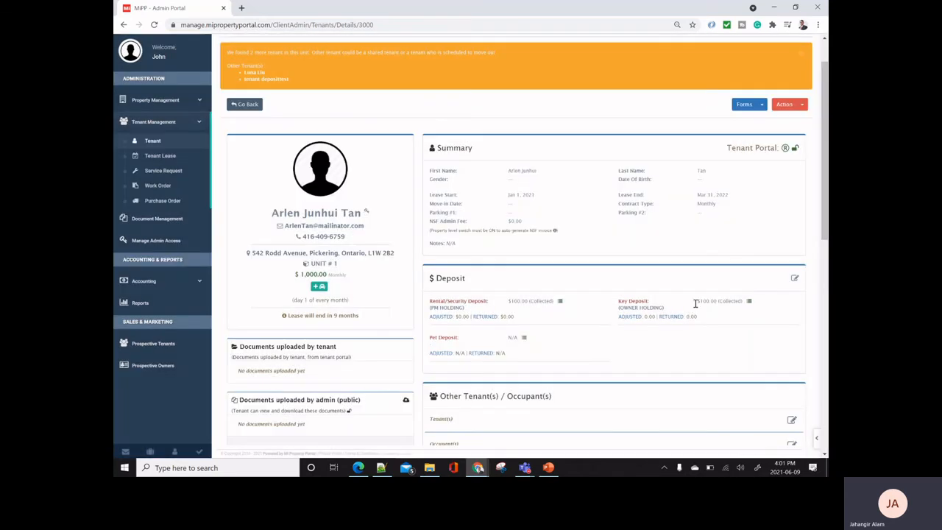
{"action": "left_click_drag", "start_coordinate": [665, 309], "coordinate": [622, 311]}
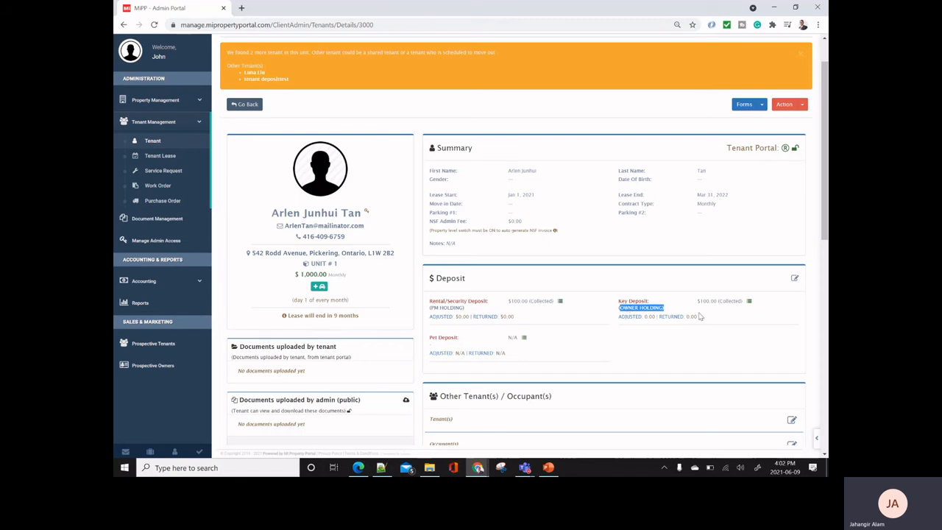
{"action": "mouse_move", "coordinate": [749, 304]}
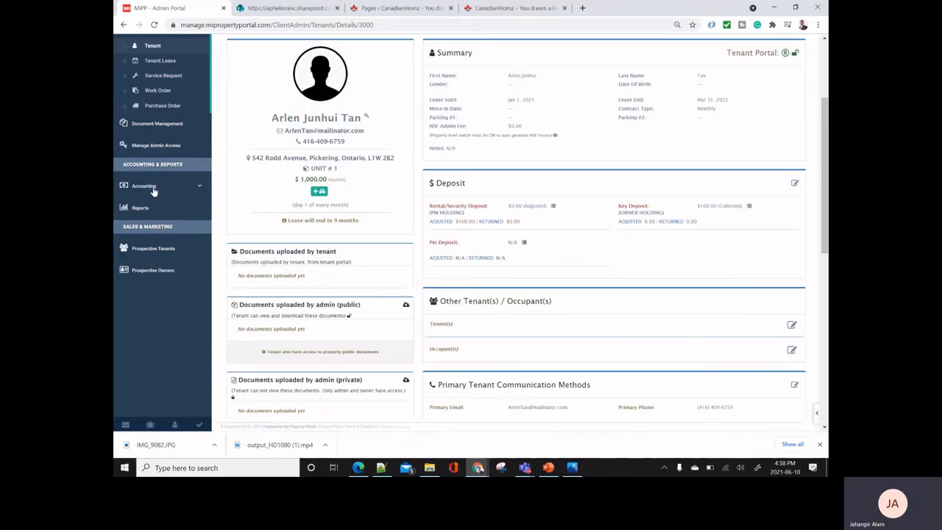
- Generate the owner payout disbursements report for May 2021 for the tenant's property
{"action": "scroll", "coordinate": [380, 184], "scroll_direction": "up", "scroll_amount": 2}
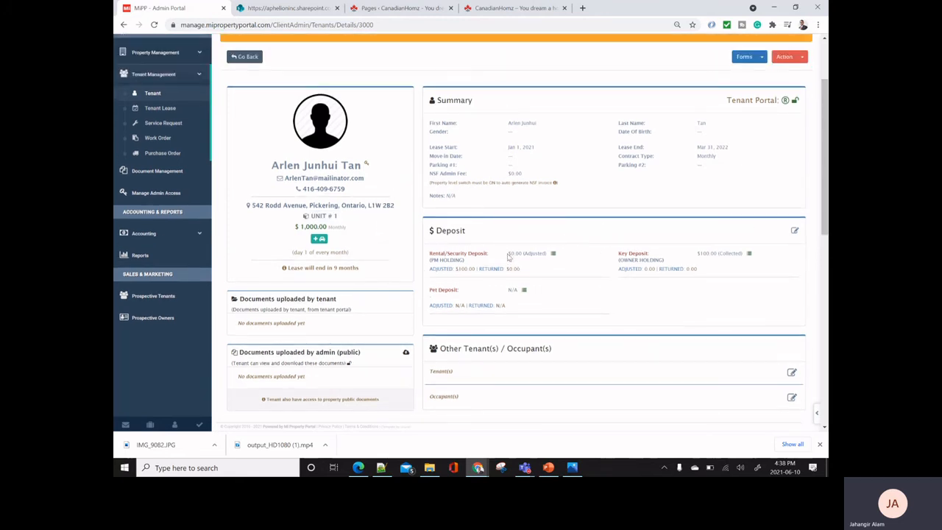
{"action": "left_click", "coordinate": [152, 232]}
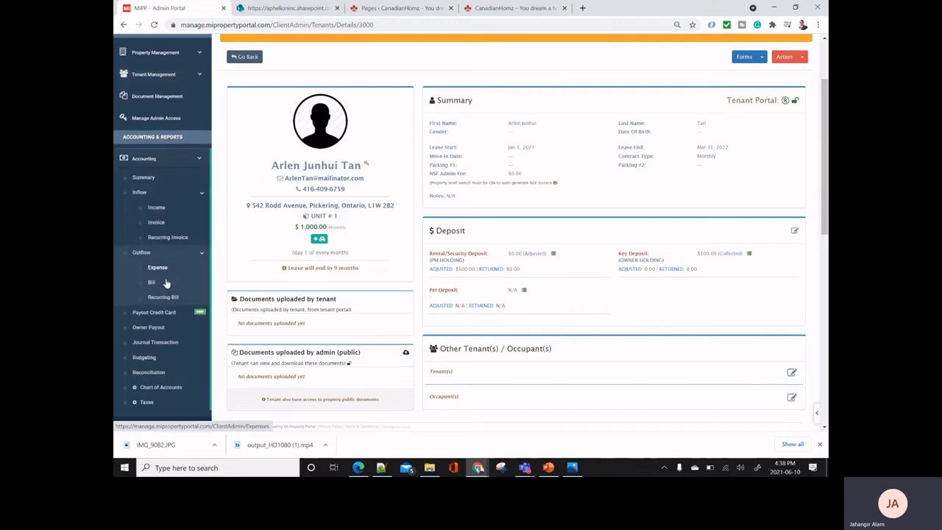
{"action": "left_click", "coordinate": [159, 332]}
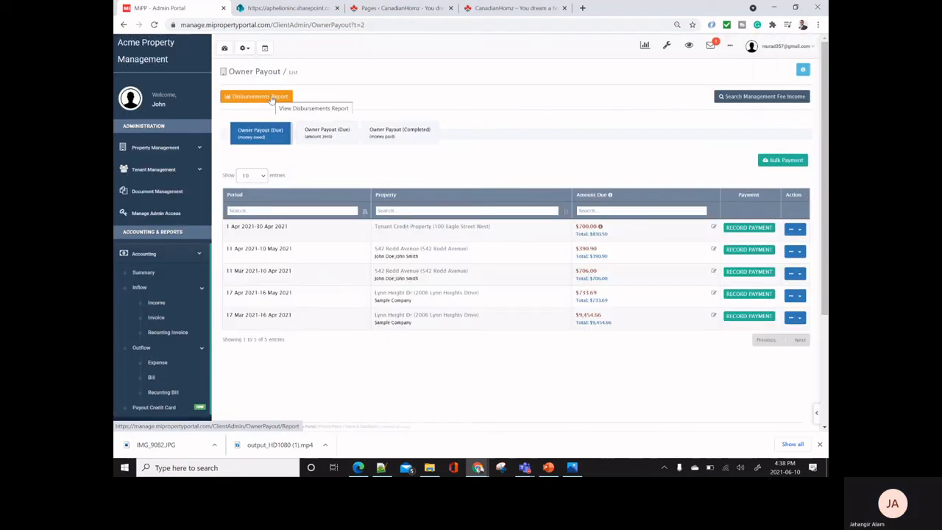
{"action": "left_click", "coordinate": [272, 98]}
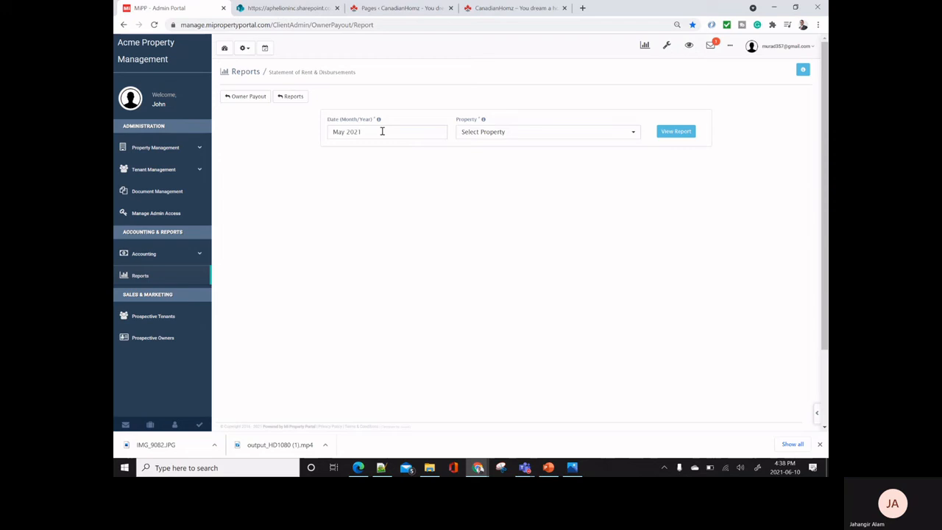
{"action": "left_click", "coordinate": [521, 134]}
{"action": "left_click", "coordinate": [508, 164]}
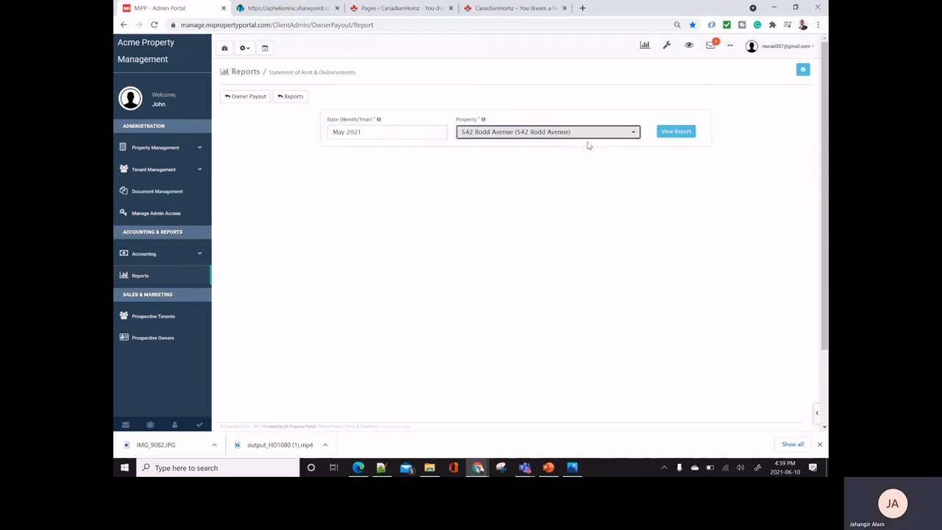
{"action": "left_click", "coordinate": [679, 132]}
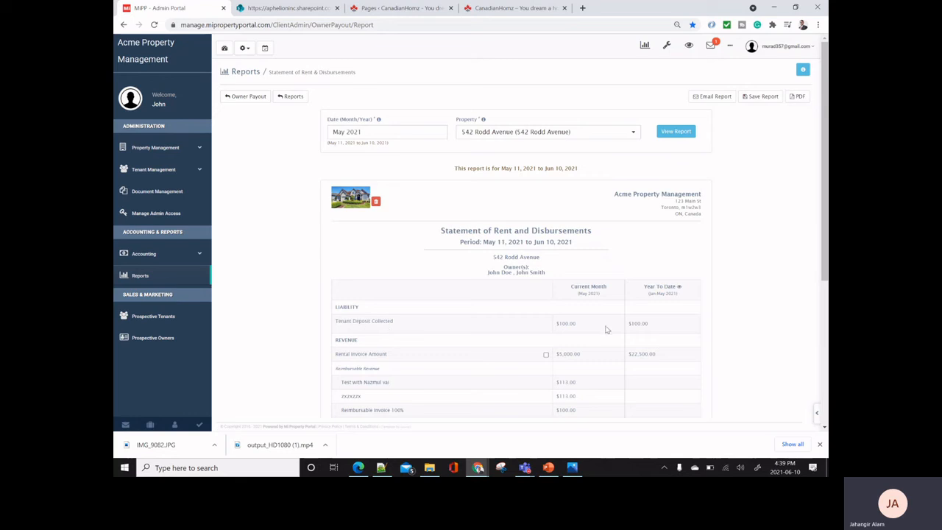
- Examine the report's period, the tenant deposit collected under Liability, and the revenue and disbursement totals
{"action": "left_click_drag", "start_coordinate": [606, 330], "coordinate": [568, 317]}
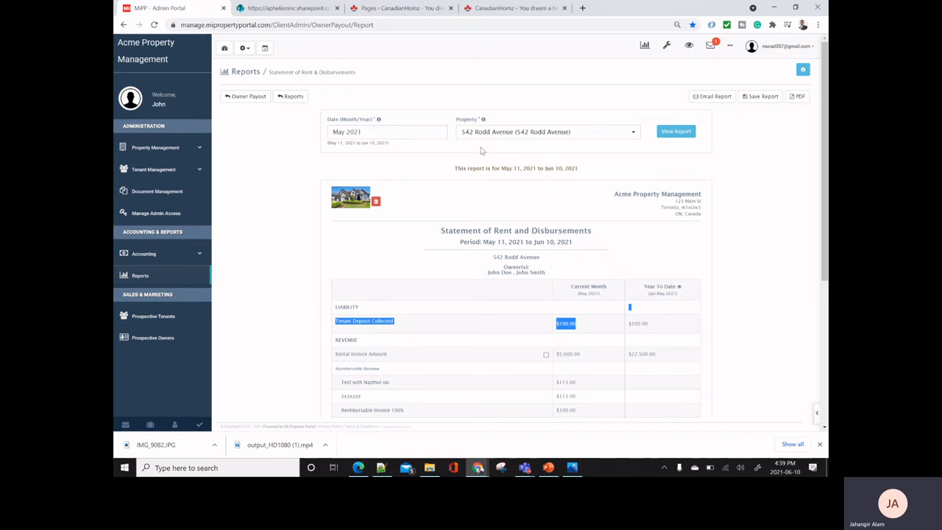
{"action": "left_click_drag", "start_coordinate": [452, 173], "coordinate": [583, 178]}
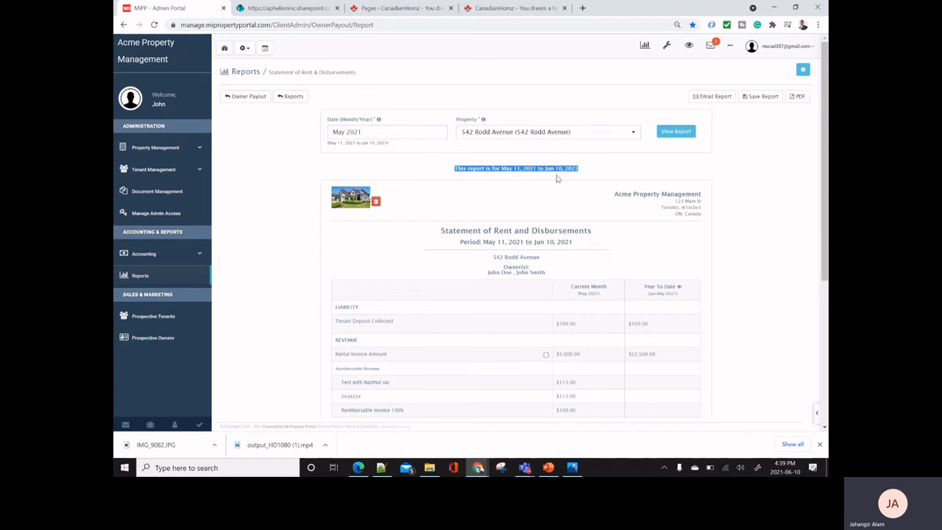
{"action": "left_click", "coordinate": [538, 183]}
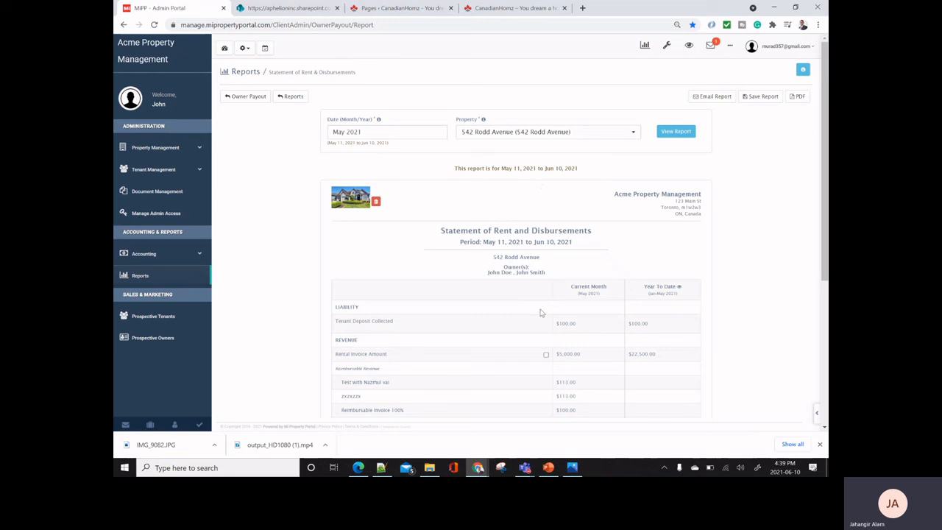
{"action": "left_click_drag", "start_coordinate": [577, 324], "coordinate": [556, 325]}
{"action": "scroll", "coordinate": [545, 310], "scroll_direction": "down", "scroll_amount": 2}
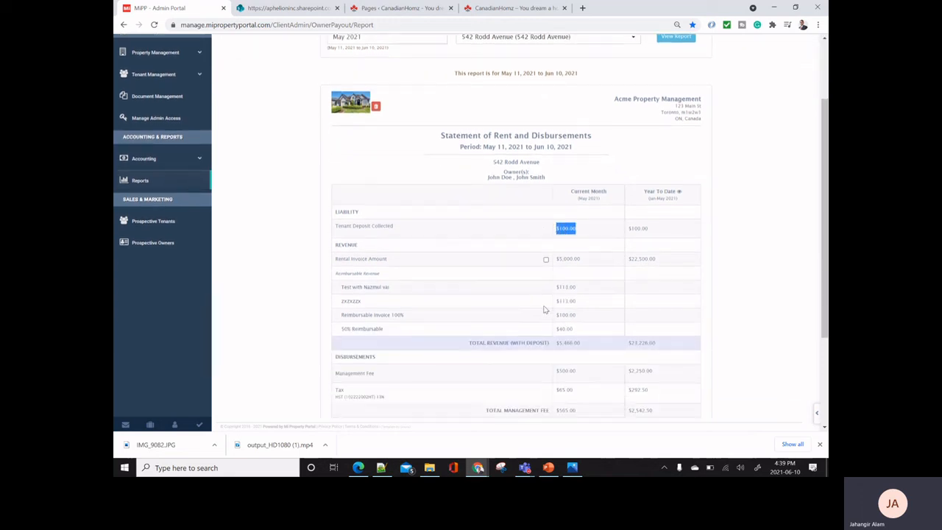
{"action": "scroll", "coordinate": [545, 310], "scroll_direction": "down", "scroll_amount": 3}
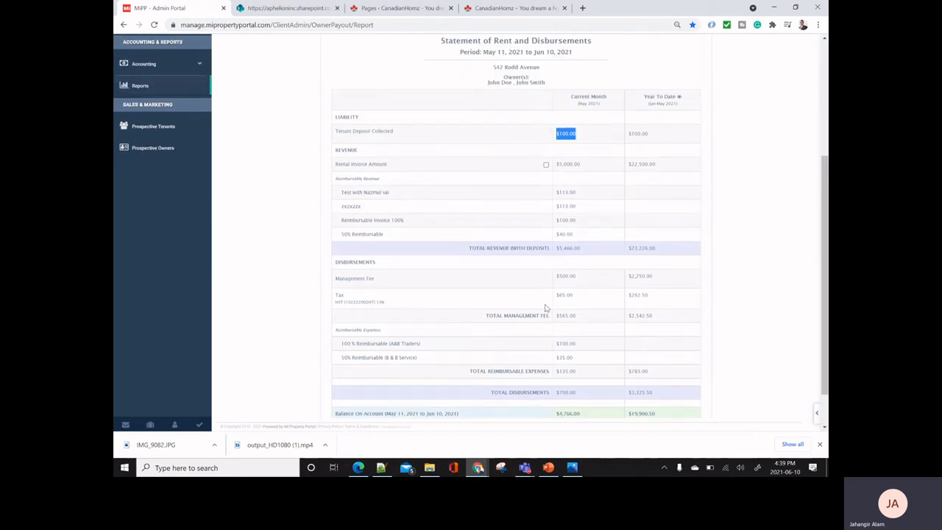
{"action": "scroll", "coordinate": [545, 308], "scroll_direction": "up", "scroll_amount": 3}
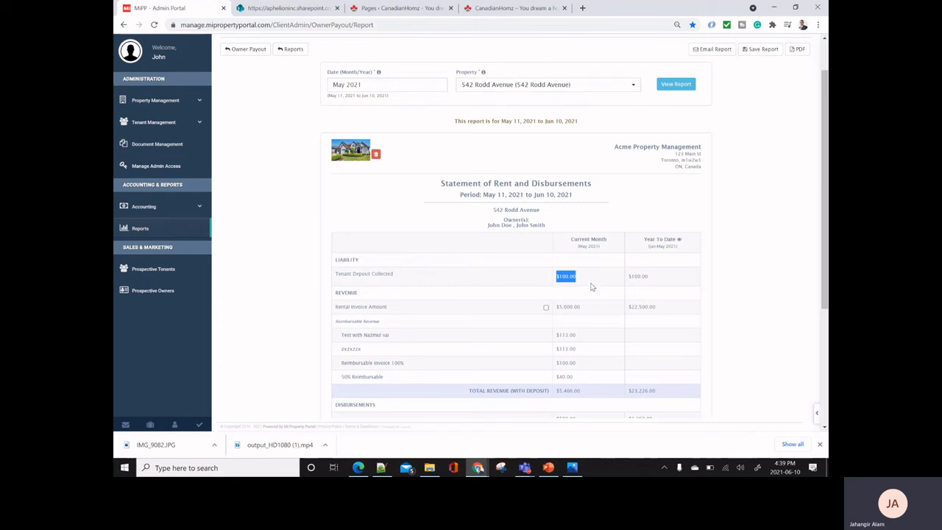
- Compare the tenant deposit collected with the current month's balance on account in the disbursements report
{"action": "scroll", "coordinate": [608, 289], "scroll_direction": "down", "scroll_amount": 1}
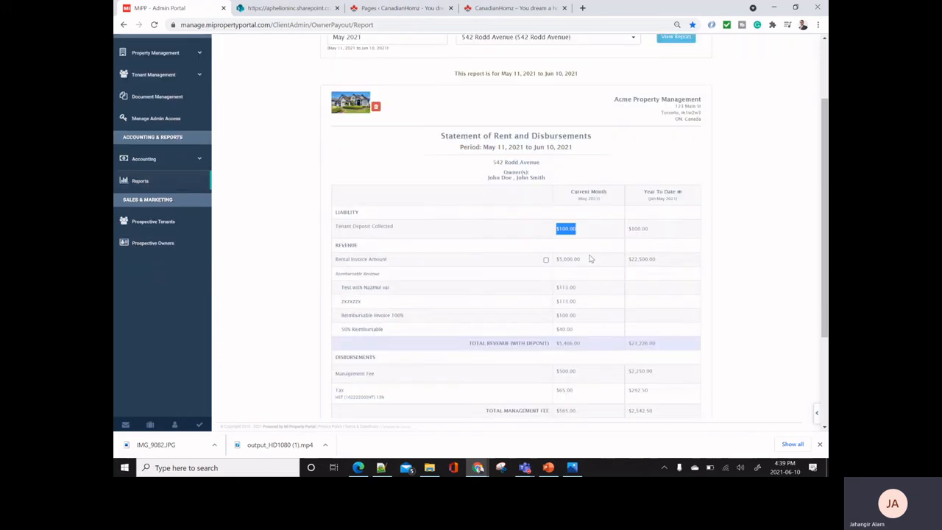
{"action": "scroll", "coordinate": [594, 261], "scroll_direction": "up", "scroll_amount": 2}
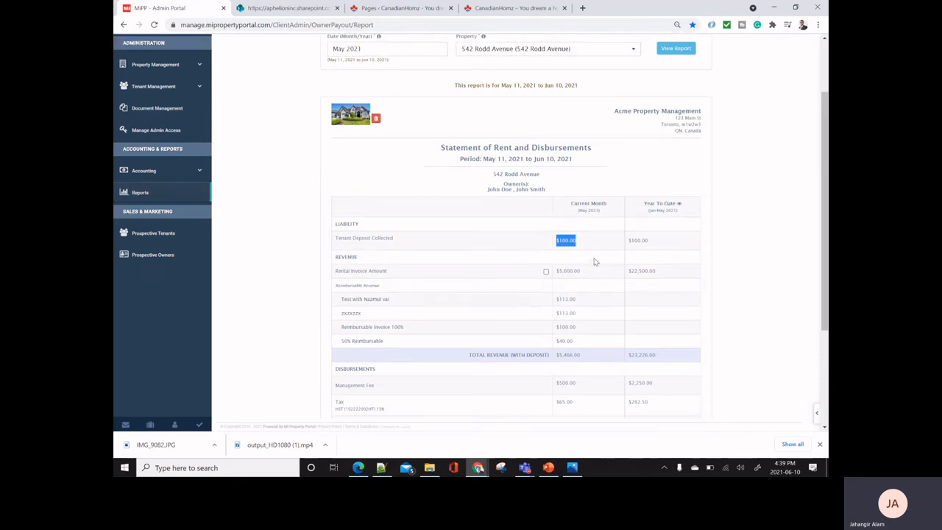
{"action": "scroll", "coordinate": [598, 257], "scroll_direction": "down", "scroll_amount": 3}
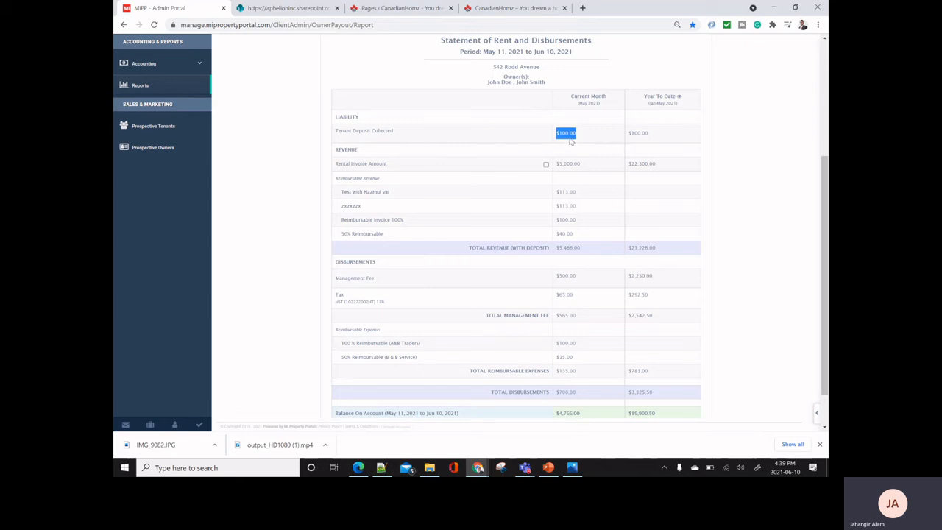
{"action": "left_click", "coordinate": [567, 133]}
{"action": "scroll", "coordinate": [573, 408], "scroll_direction": "down", "scroll_amount": 1}
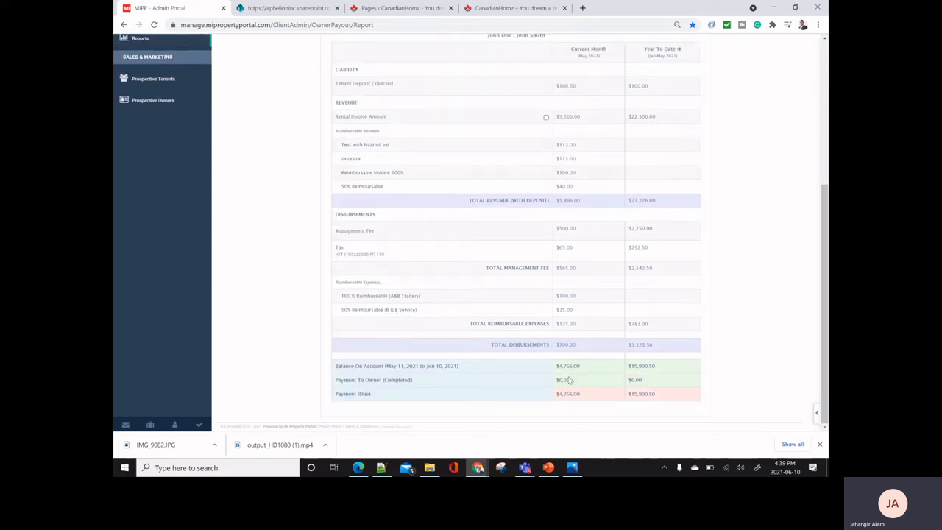
{"action": "left_click_drag", "start_coordinate": [580, 366], "coordinate": [559, 368]}
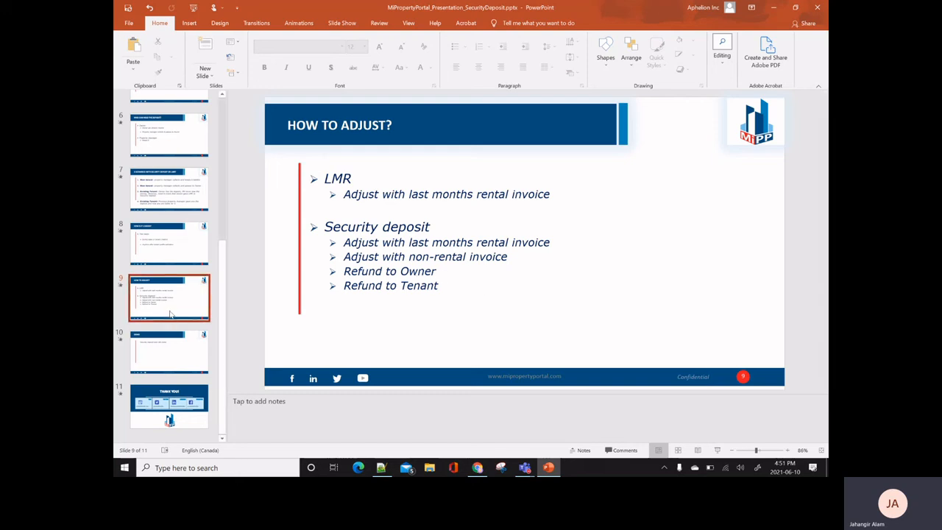
- Switch from the presentation to the tenant's profile in the browser and review its Deposit and Finance sections
{"action": "key", "text": "alt+Tab"}
{"action": "key", "text": "alt+Tab"}
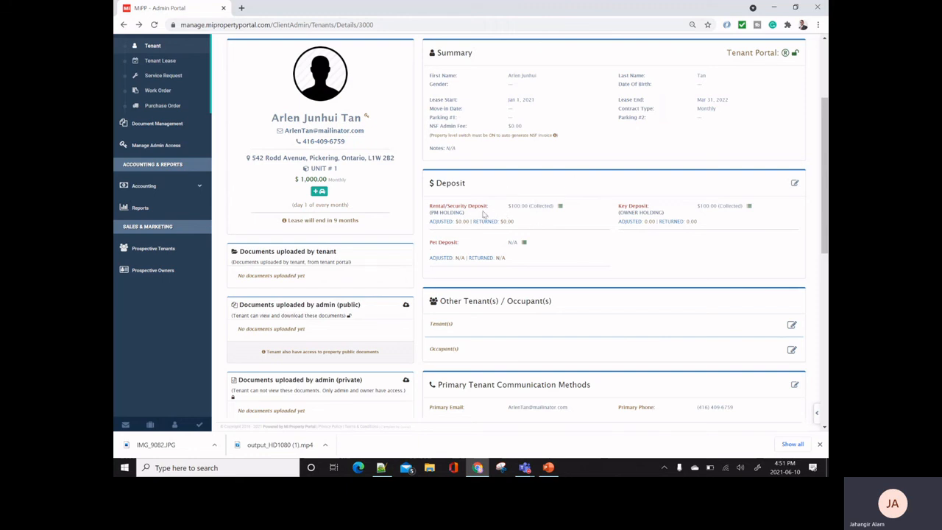
{"action": "mouse_move", "coordinate": [534, 206]}
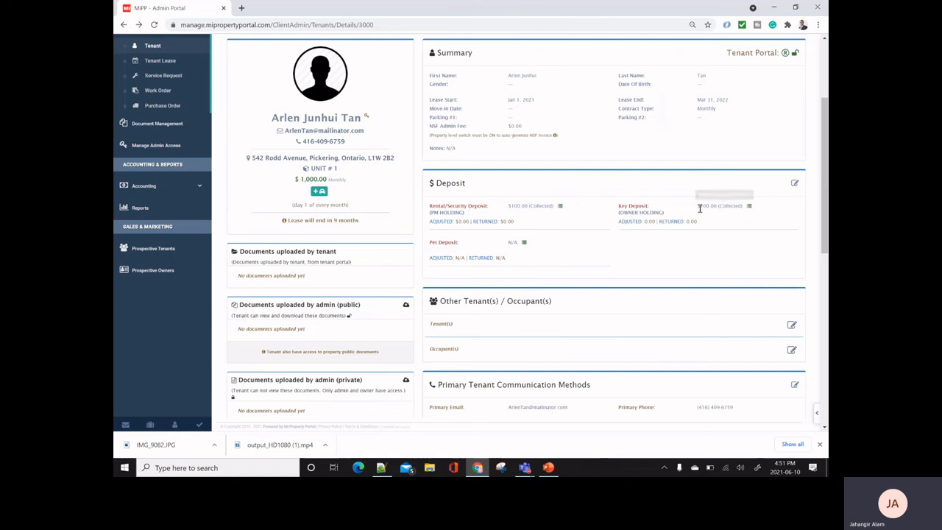
{"action": "scroll", "coordinate": [618, 283], "scroll_direction": "down", "scroll_amount": 1}
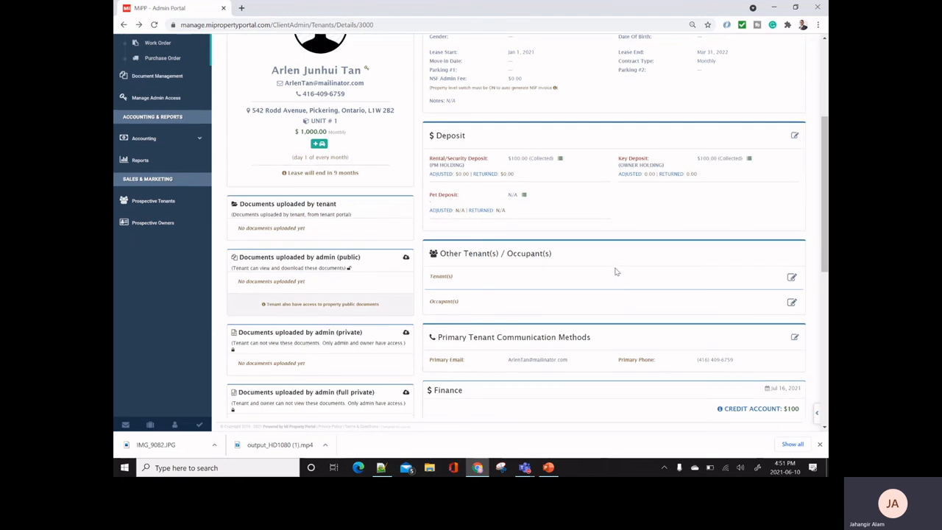
{"action": "scroll", "coordinate": [619, 270], "scroll_direction": "down", "scroll_amount": 3}
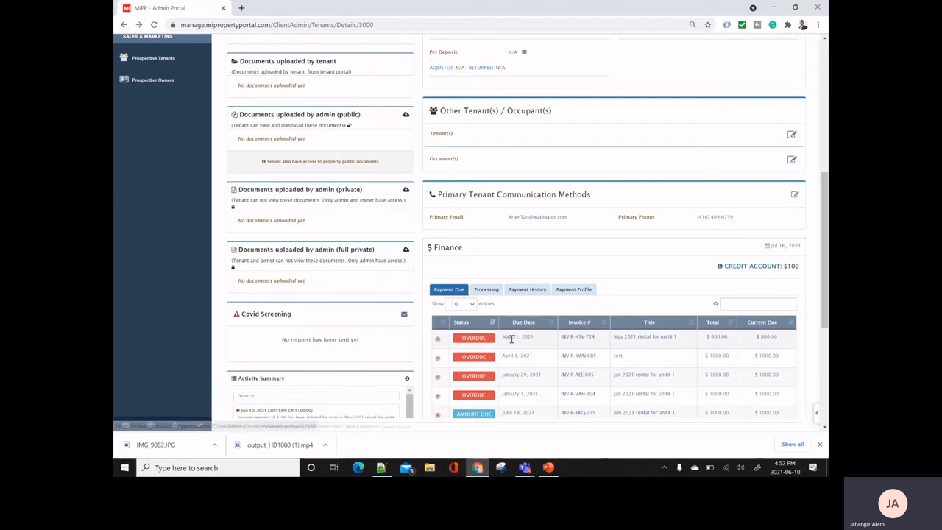
- Check the due date, total and current due of the overdue May 2021 rental invoice, and open that invoice
{"action": "left_click_drag", "start_coordinate": [503, 336], "coordinate": [554, 338]}
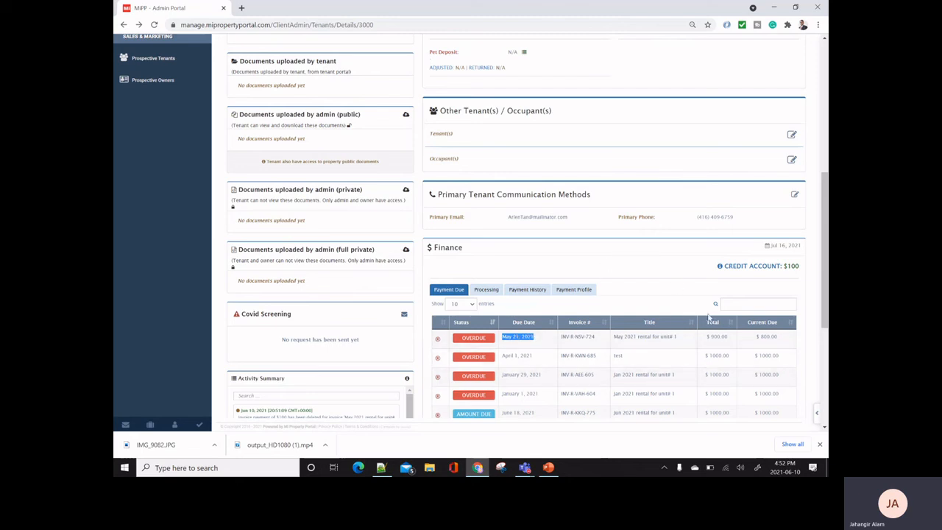
{"action": "left_click_drag", "start_coordinate": [728, 337], "coordinate": [715, 335]}
{"action": "left_click_drag", "start_coordinate": [774, 338], "coordinate": [756, 337]}
{"action": "left_click", "coordinate": [473, 340]}
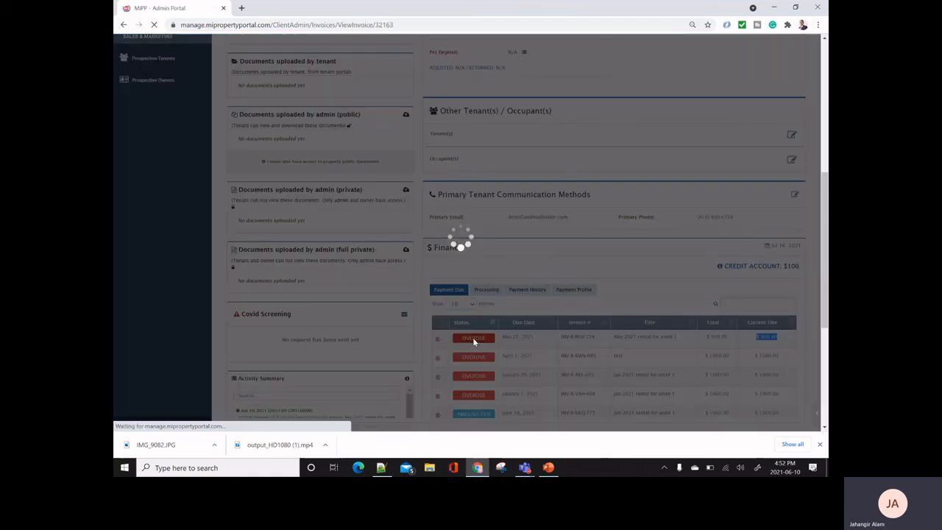
- Review the invoice's tenant credit payment, its current due amount and the additional actions available for it
{"action": "scroll", "coordinate": [552, 295], "scroll_direction": "down", "scroll_amount": 1}
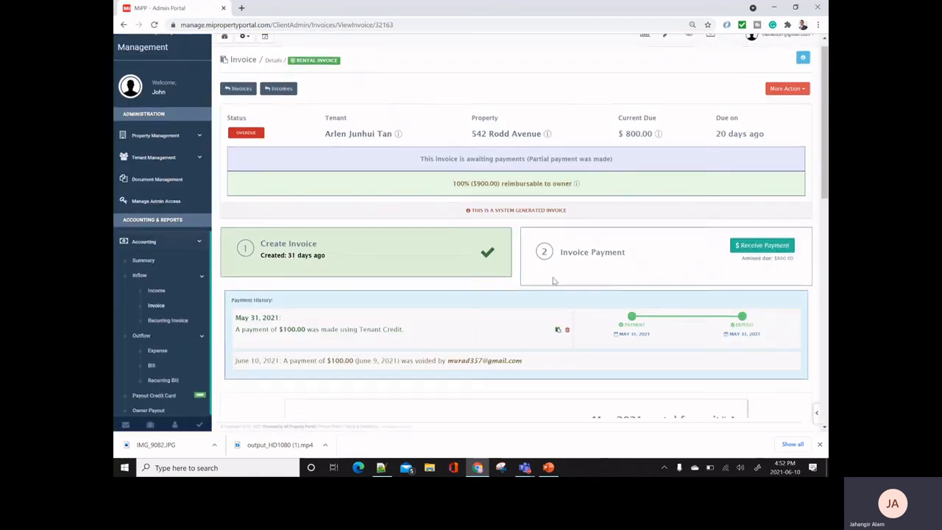
{"action": "scroll", "coordinate": [555, 349], "scroll_direction": "down", "scroll_amount": 2}
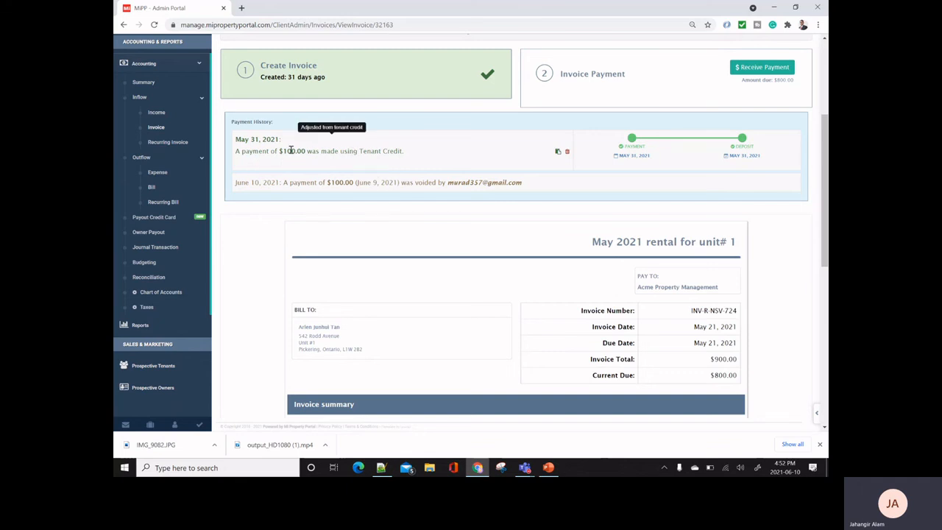
{"action": "left_click_drag", "start_coordinate": [292, 150], "coordinate": [414, 151]}
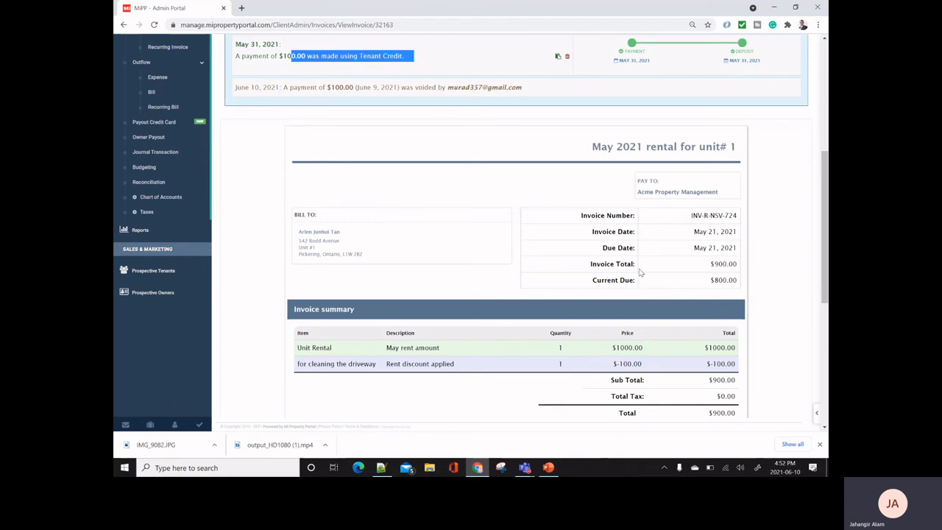
{"action": "scroll", "coordinate": [637, 271], "scroll_direction": "up", "scroll_amount": 4}
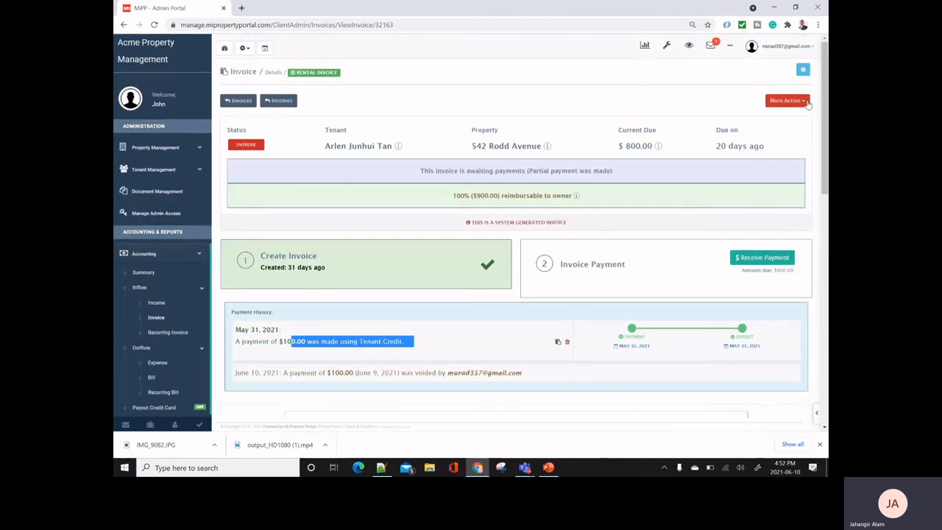
{"action": "left_click", "coordinate": [805, 102]}
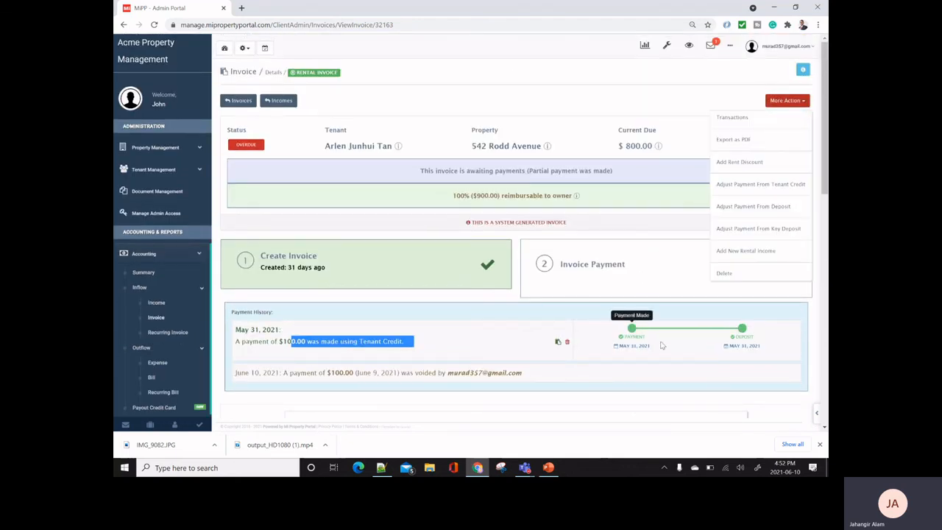
{"action": "scroll", "coordinate": [657, 358], "scroll_direction": "down", "scroll_amount": 3}
{"action": "left_click_drag", "start_coordinate": [705, 359], "coordinate": [738, 361]}
{"action": "scroll", "coordinate": [718, 234], "scroll_direction": "up", "scroll_amount": 3}
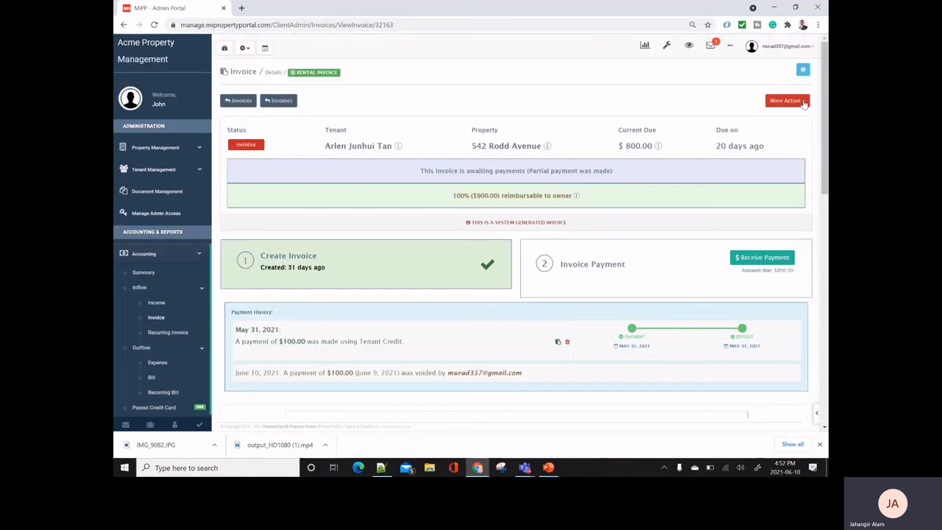
- Record a $100.00 payment on the invoice from the tenant deposit, dated 2021-06-10
{"action": "left_click", "coordinate": [804, 104]}
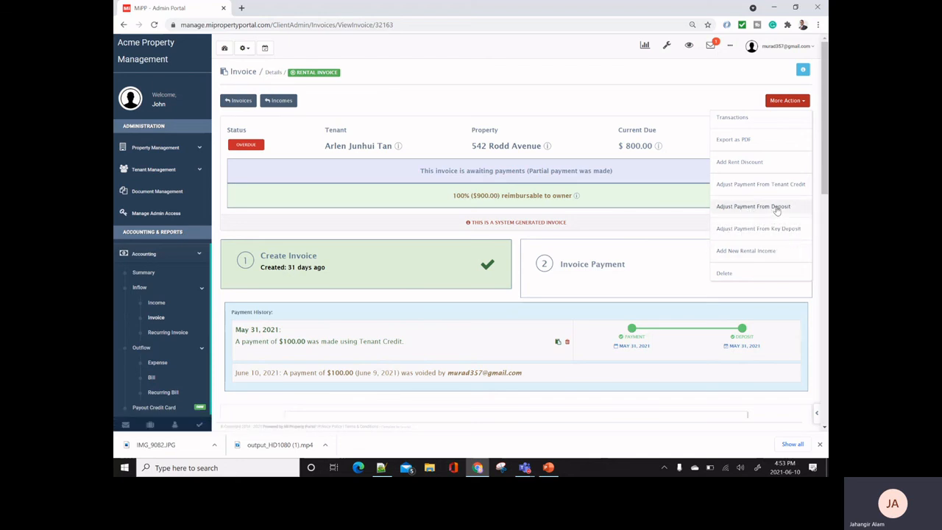
{"action": "left_click", "coordinate": [737, 209]}
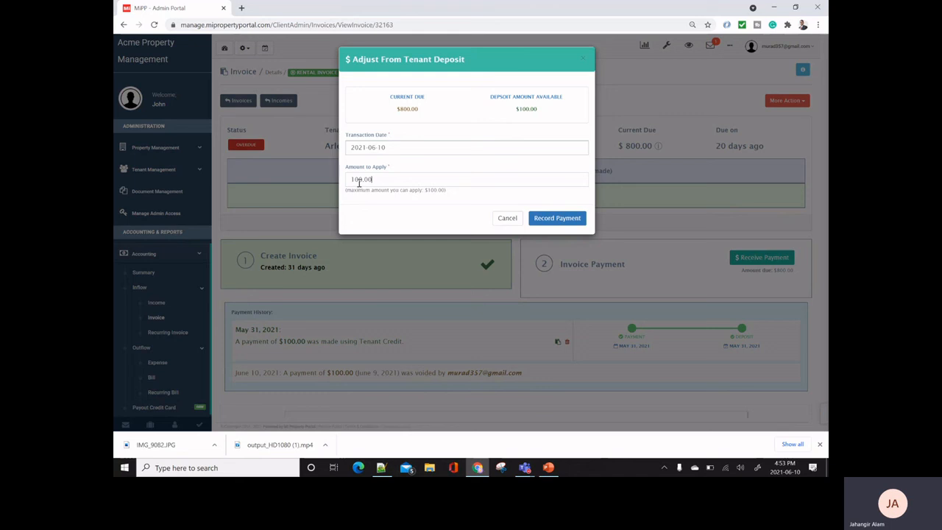
{"action": "left_click_drag", "start_coordinate": [359, 182], "coordinate": [341, 179]}
{"action": "left_click", "coordinate": [376, 179]}
{"action": "left_click", "coordinate": [460, 199]}
{"action": "left_click", "coordinate": [557, 219]}
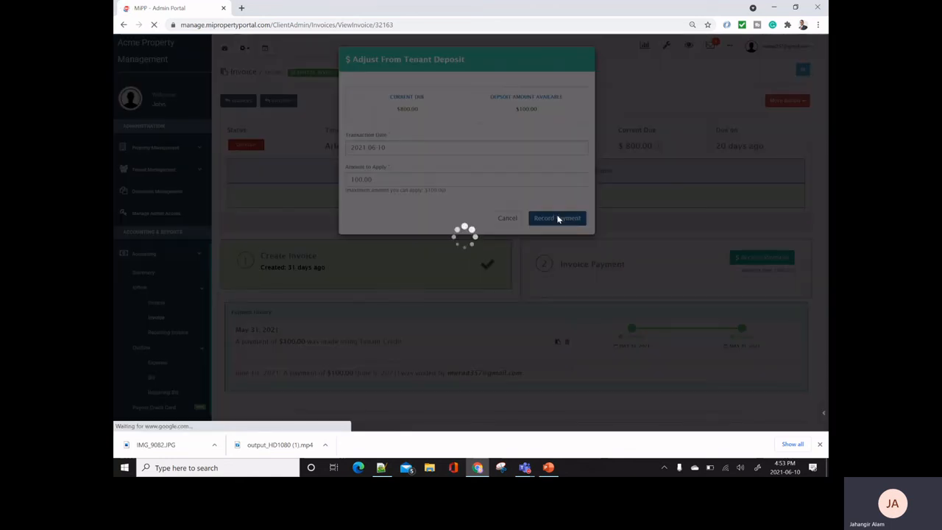
- Check the invoice's payment history for the tenant deposit adjustment and examine the invoice's current due amount
{"action": "scroll", "coordinate": [452, 315], "scroll_direction": "down", "scroll_amount": 5}
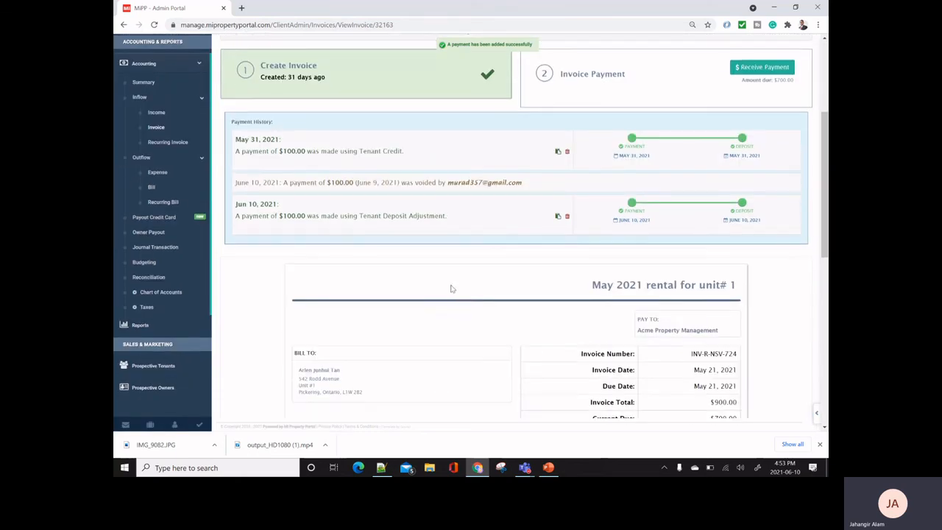
{"action": "scroll", "coordinate": [559, 286], "scroll_direction": "down", "scroll_amount": 1}
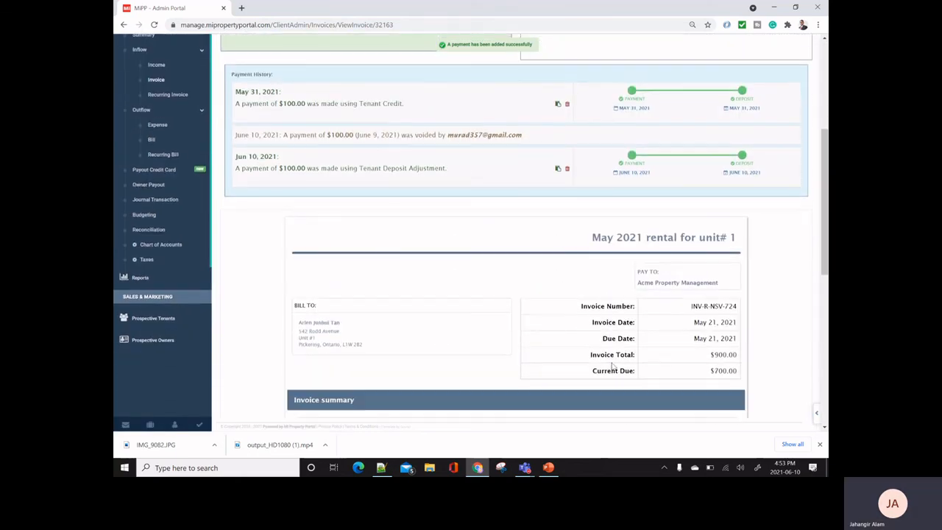
{"action": "scroll", "coordinate": [567, 309], "scroll_direction": "down", "scroll_amount": 1}
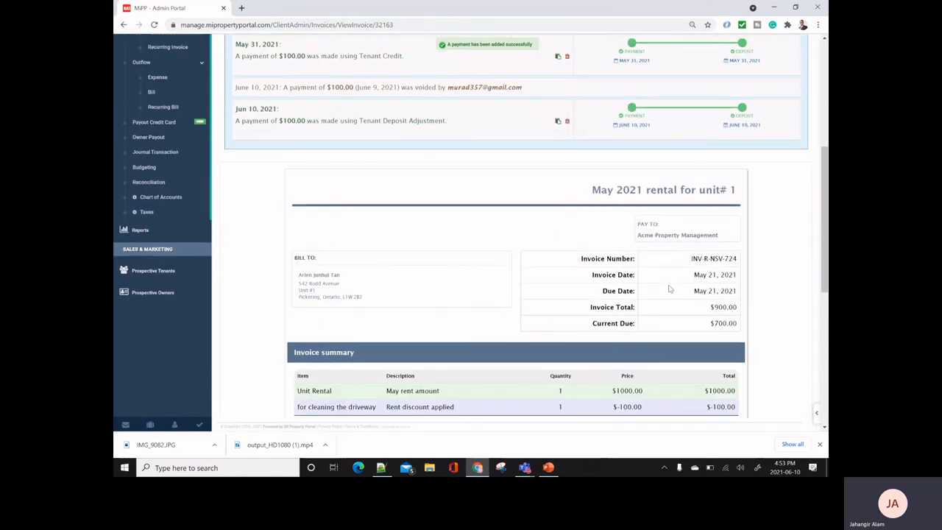
{"action": "scroll", "coordinate": [618, 275], "scroll_direction": "down", "scroll_amount": 4}
{"action": "scroll", "coordinate": [612, 260], "scroll_direction": "up", "scroll_amount": 4}
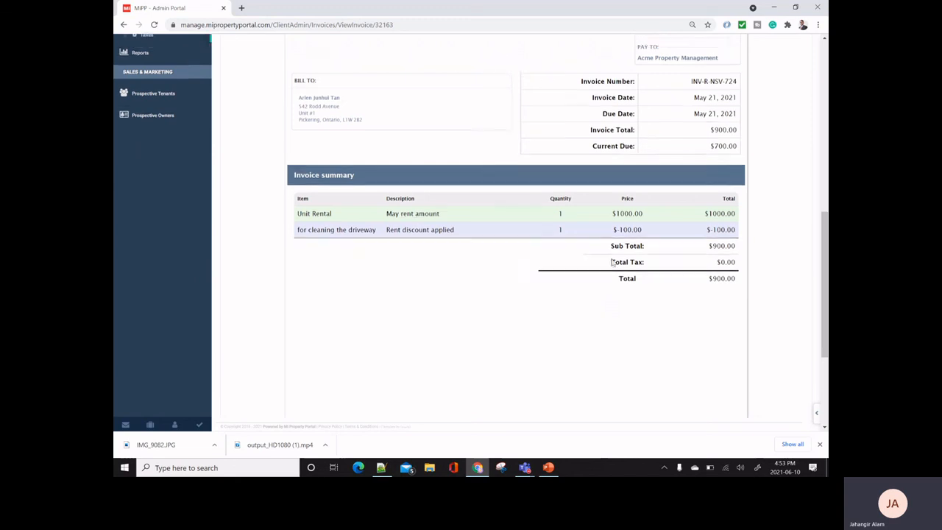
{"action": "scroll", "coordinate": [613, 258], "scroll_direction": "up", "scroll_amount": 1}
{"action": "scroll", "coordinate": [614, 261], "scroll_direction": "down", "scroll_amount": 2}
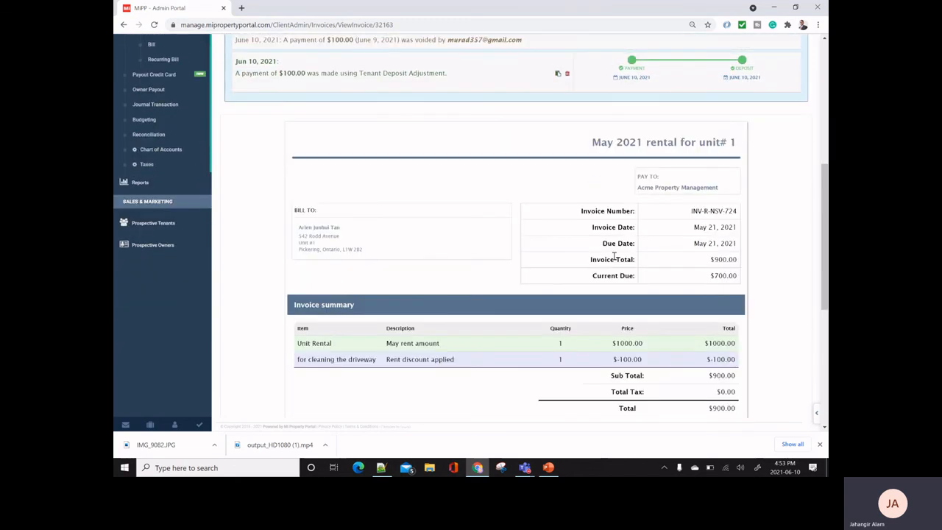
{"action": "left_click_drag", "start_coordinate": [719, 276], "coordinate": [730, 275]}
{"action": "scroll", "coordinate": [706, 276], "scroll_direction": "up", "scroll_amount": 3}
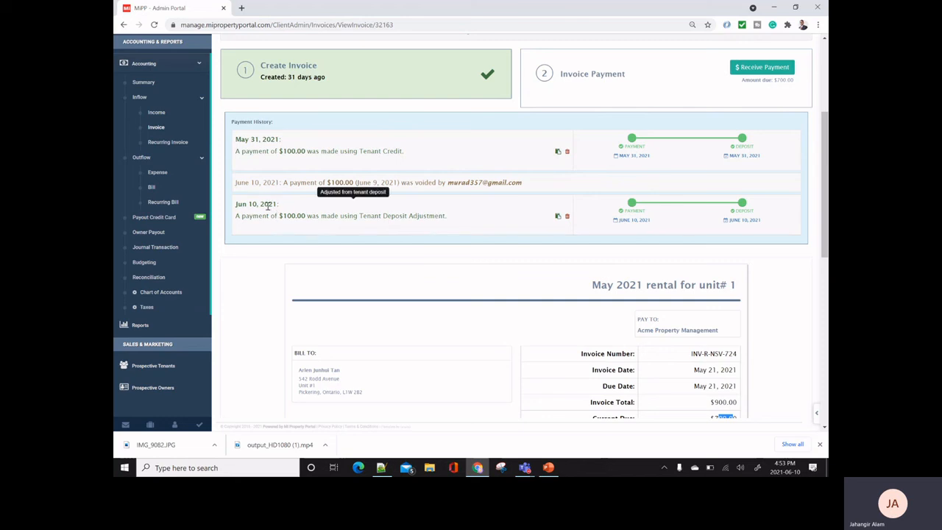
{"action": "left_click_drag", "start_coordinate": [243, 216], "coordinate": [445, 215]}
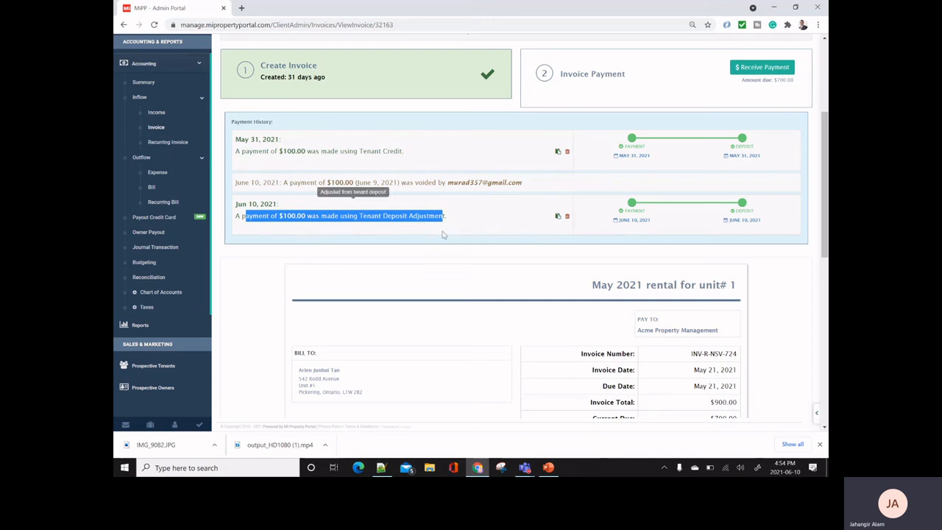
- Preview the invoice's payment adjustment from the tenant key deposit and close it without recording a payment
{"action": "scroll", "coordinate": [442, 243], "scroll_direction": "up", "scroll_amount": 3}
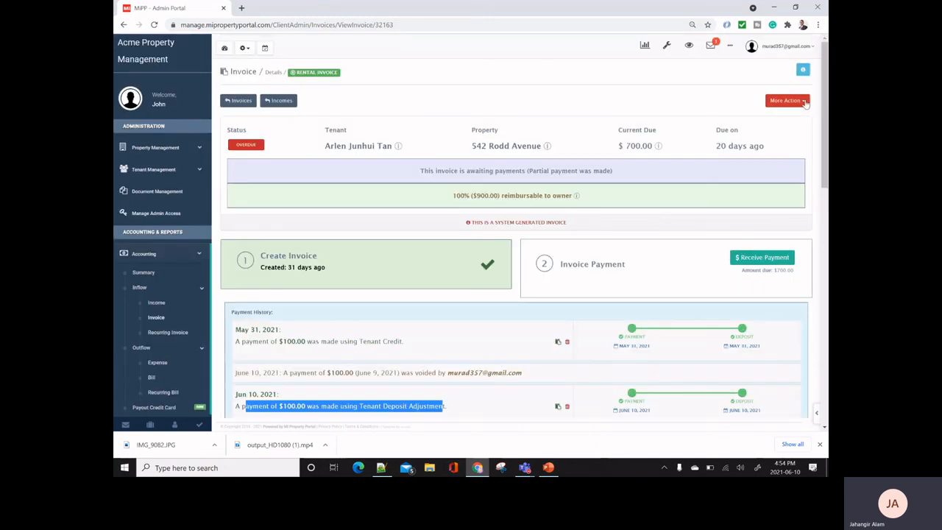
{"action": "left_click", "coordinate": [805, 103]}
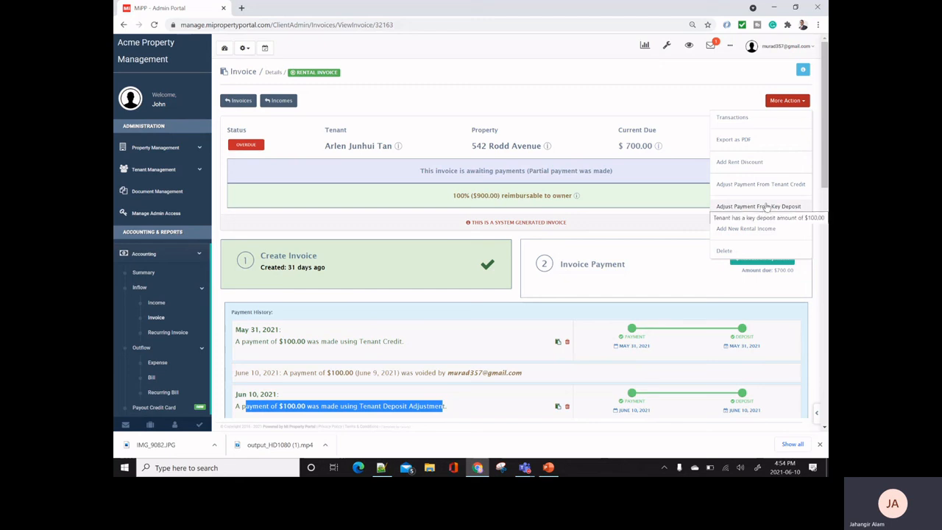
{"action": "left_click", "coordinate": [766, 207]}
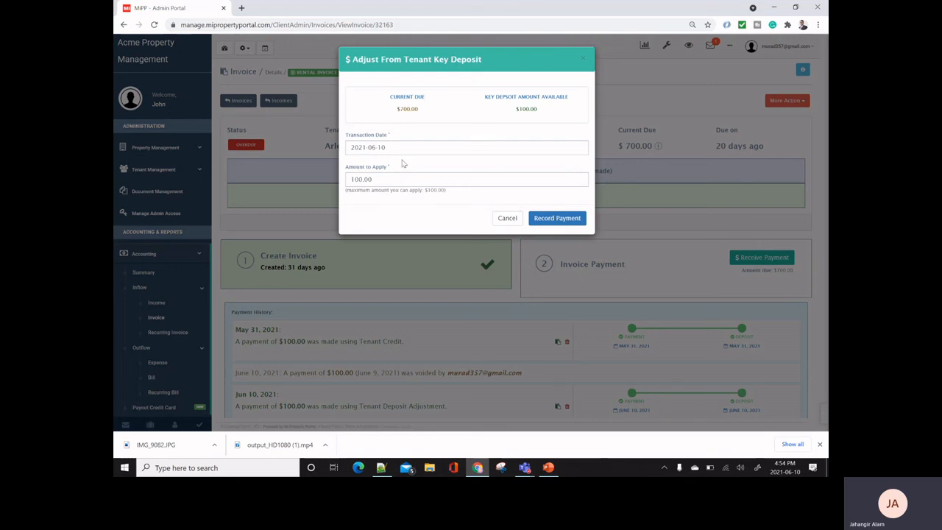
{"action": "left_click", "coordinate": [507, 218]}
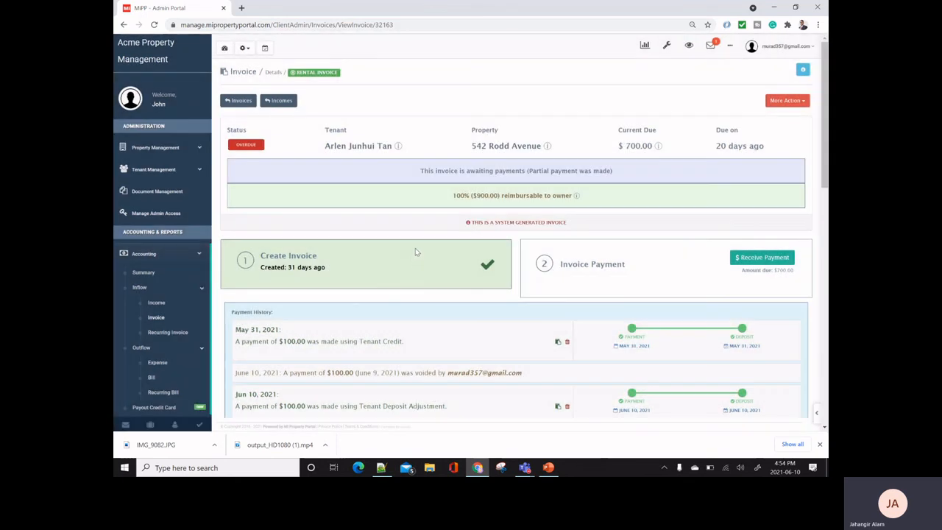
- Preview the manual payment form for the May 2021 rental invoice and its payment method options, closing it without recording a payment
{"action": "scroll", "coordinate": [417, 249], "scroll_direction": "down", "scroll_amount": 2}
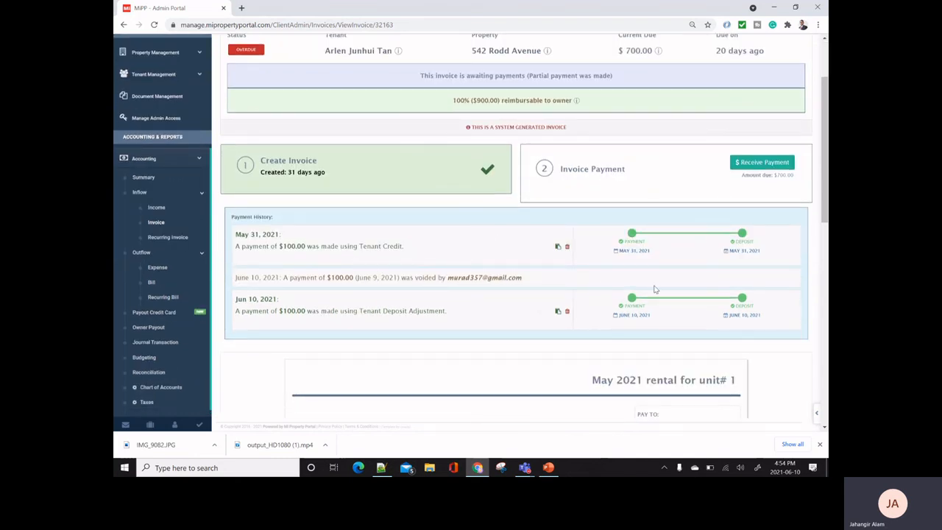
{"action": "scroll", "coordinate": [653, 293], "scroll_direction": "down", "scroll_amount": 3}
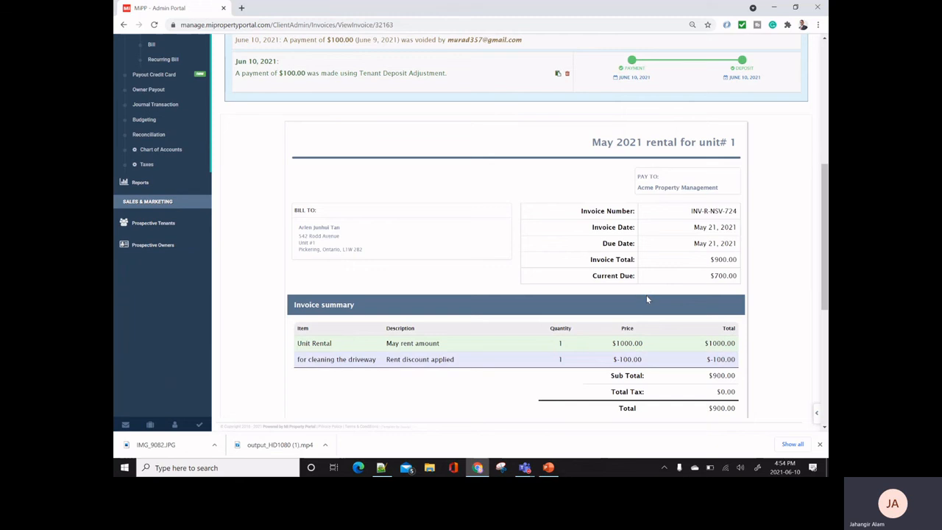
{"action": "scroll", "coordinate": [469, 192], "scroll_direction": "up", "scroll_amount": 3}
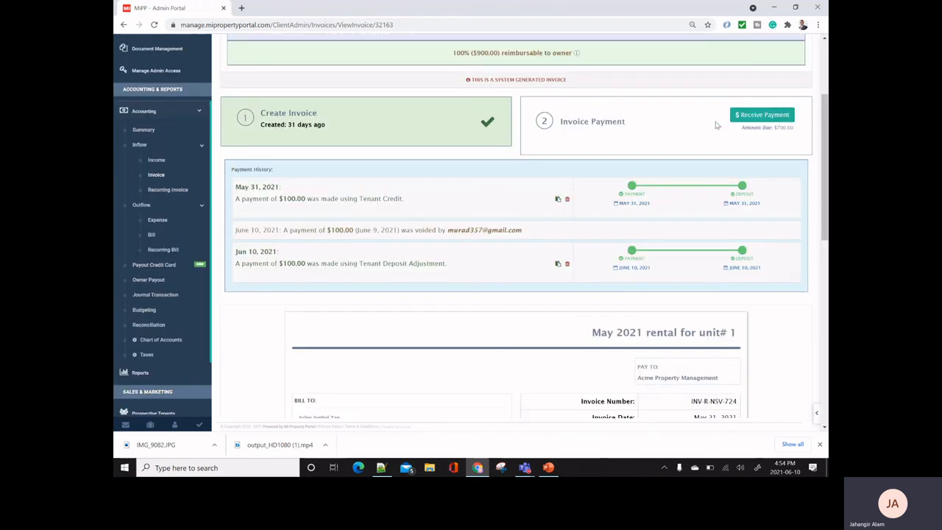
{"action": "left_click", "coordinate": [762, 115]}
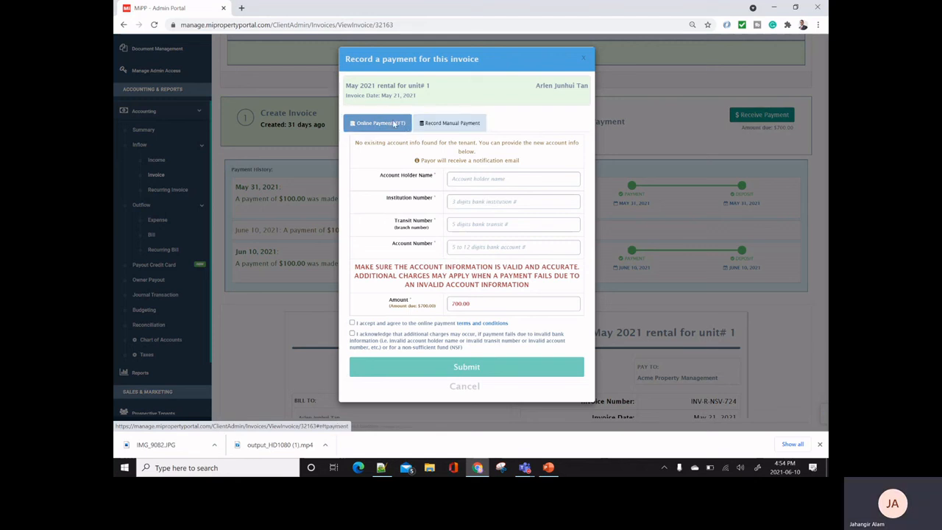
{"action": "left_click", "coordinate": [449, 123]}
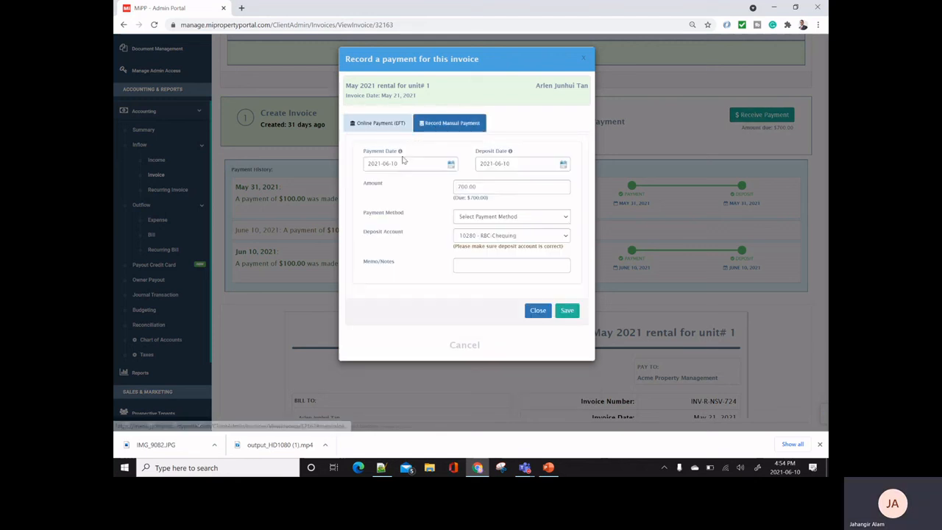
{"action": "left_click", "coordinate": [462, 185]}
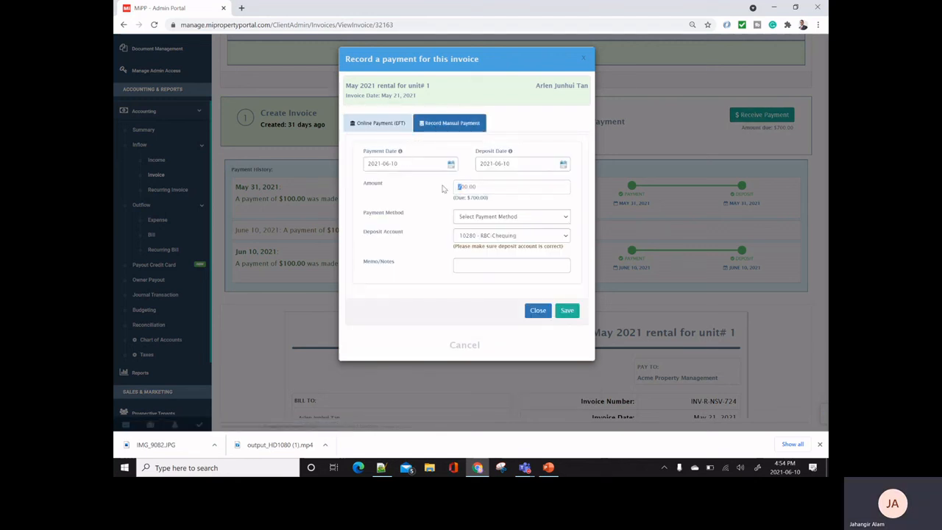
{"action": "type", "text": "2"}
{"action": "left_click", "coordinate": [482, 218]}
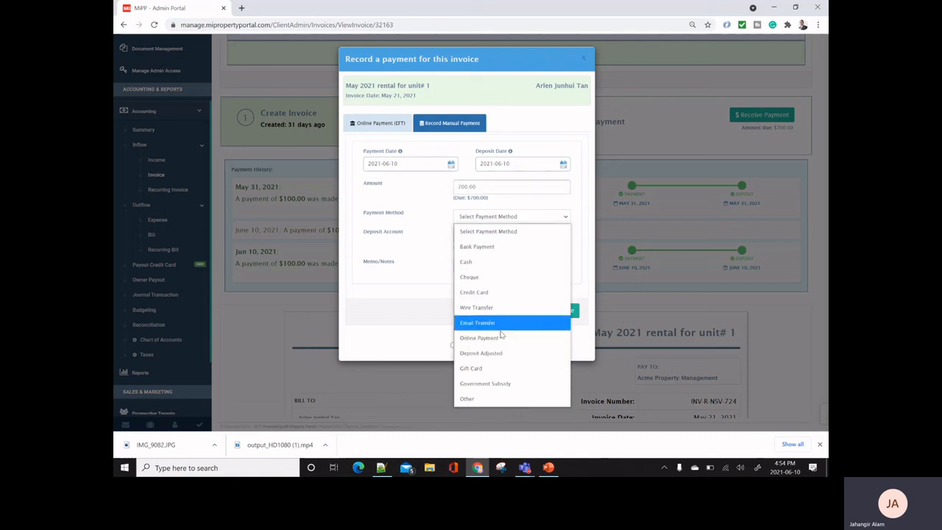
{"action": "left_click", "coordinate": [418, 262]}
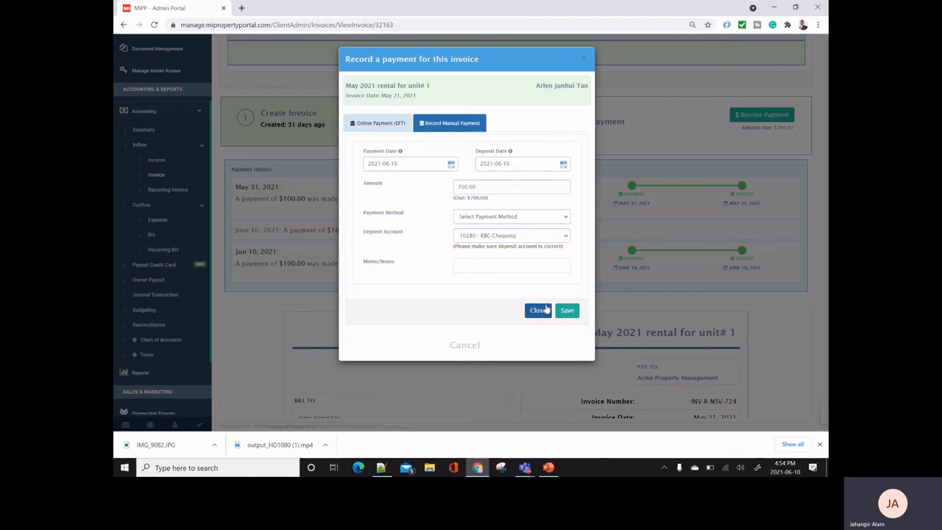
{"action": "left_click", "coordinate": [537, 310]}
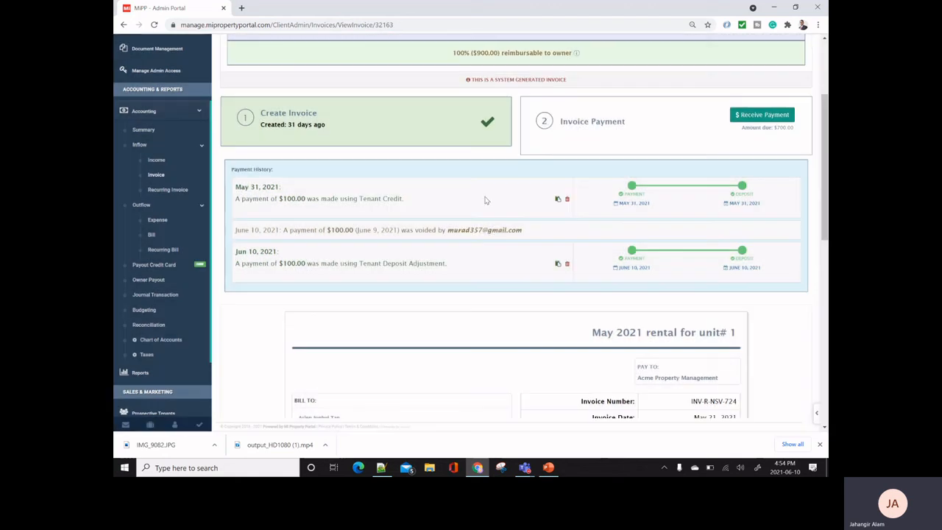
- Review the invoice's payment history of tenant credit and deposit adjustment entries, together with its billing details and current due amount
{"action": "scroll", "coordinate": [701, 156], "scroll_direction": "up", "scroll_amount": 2}
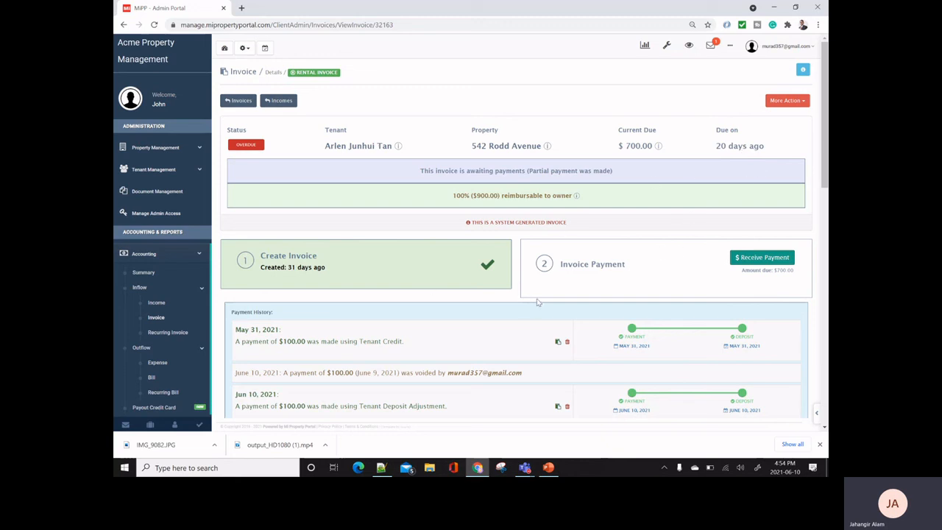
{"action": "scroll", "coordinate": [512, 293], "scroll_direction": "down", "scroll_amount": 2}
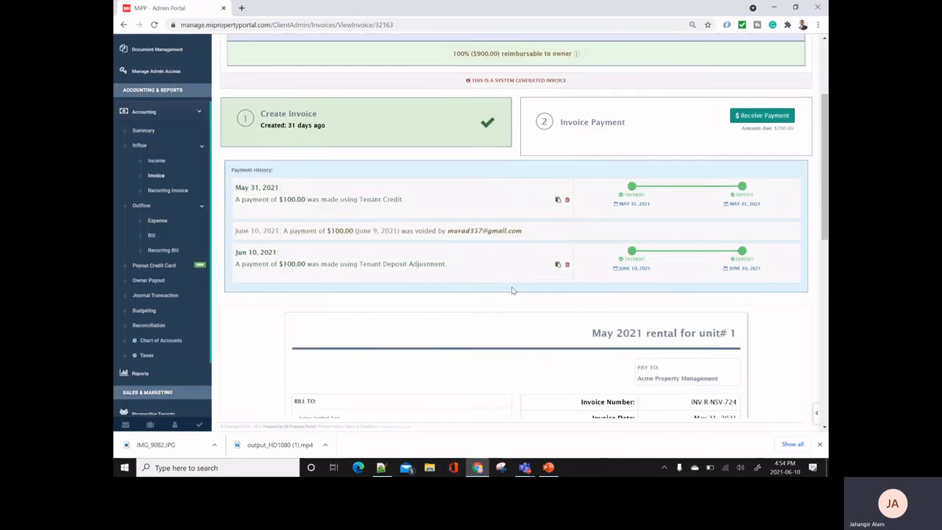
{"action": "scroll", "coordinate": [511, 289], "scroll_direction": "up", "scroll_amount": 1}
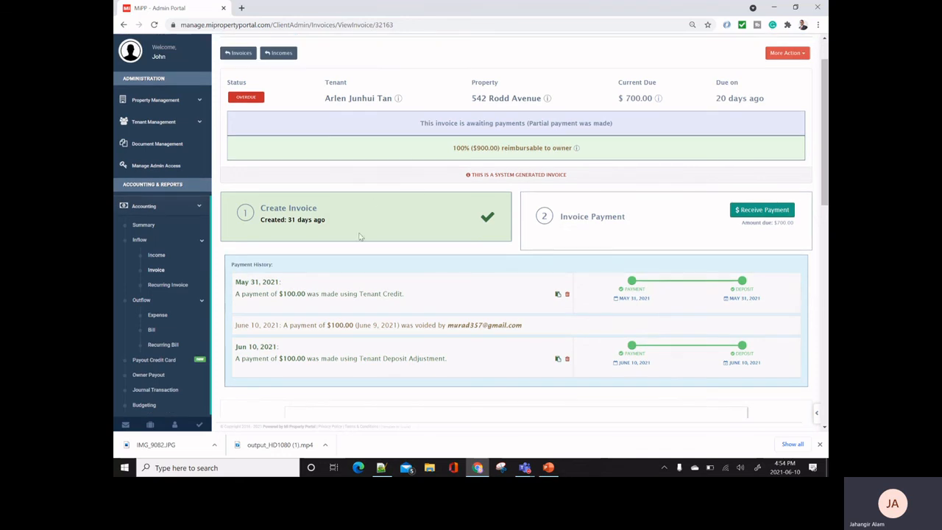
{"action": "scroll", "coordinate": [381, 316], "scroll_direction": "down", "scroll_amount": 2}
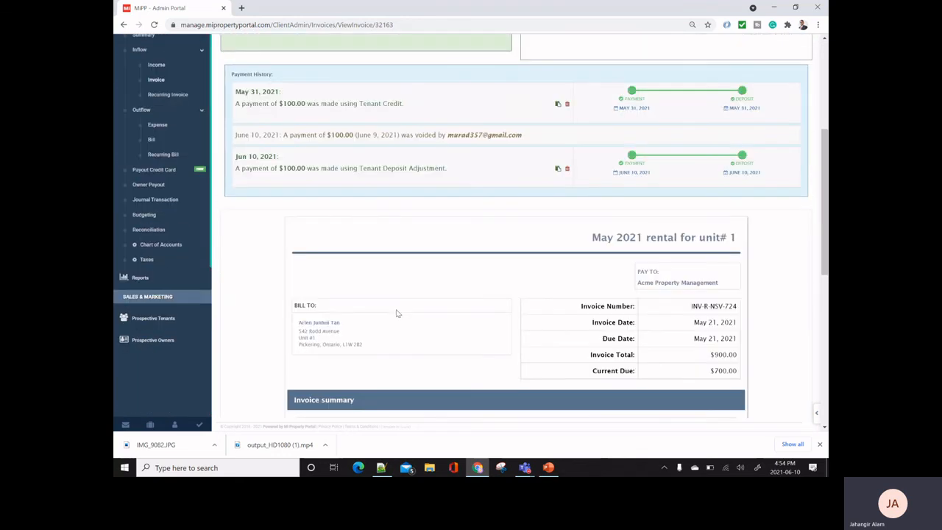
{"action": "scroll", "coordinate": [420, 274], "scroll_direction": "up", "scroll_amount": 1}
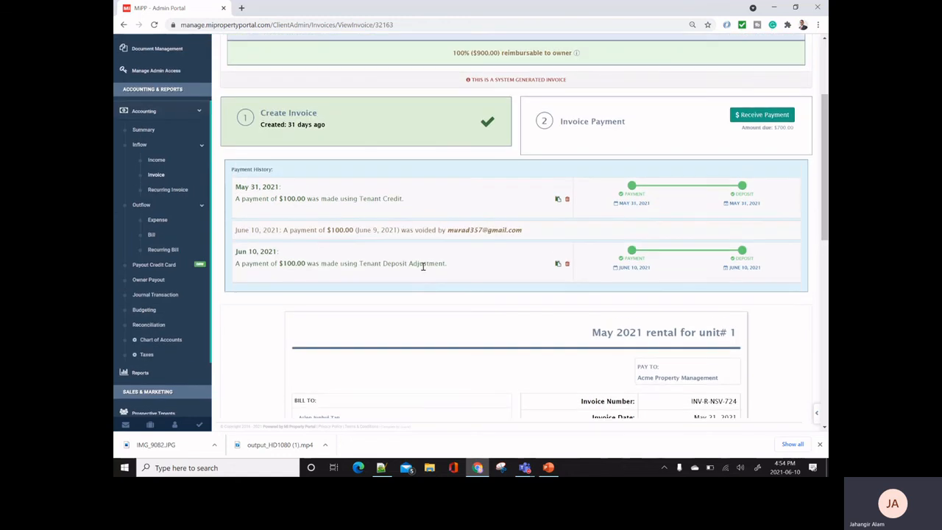
{"action": "scroll", "coordinate": [423, 267], "scroll_direction": "up", "scroll_amount": 1}
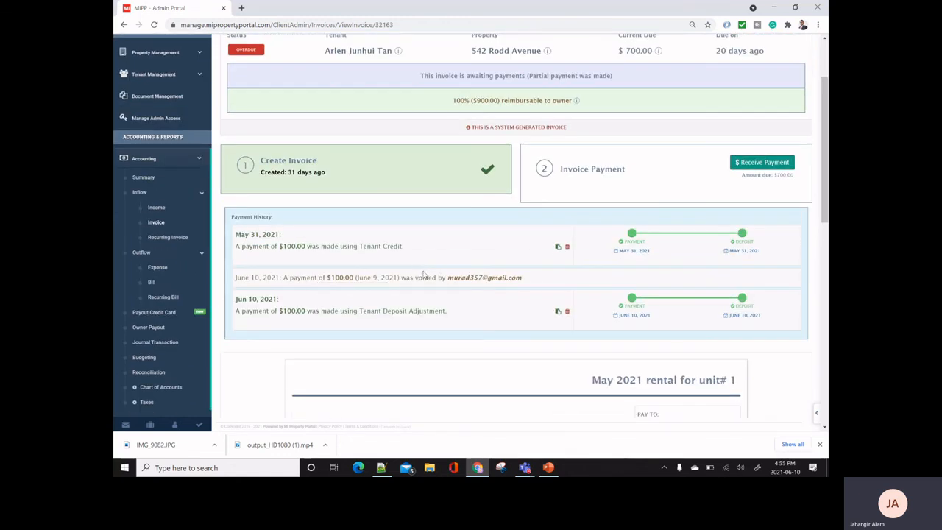
{"action": "mouse_move", "coordinate": [435, 278]}
{"action": "scroll", "coordinate": [438, 243], "scroll_direction": "up", "scroll_amount": 1}
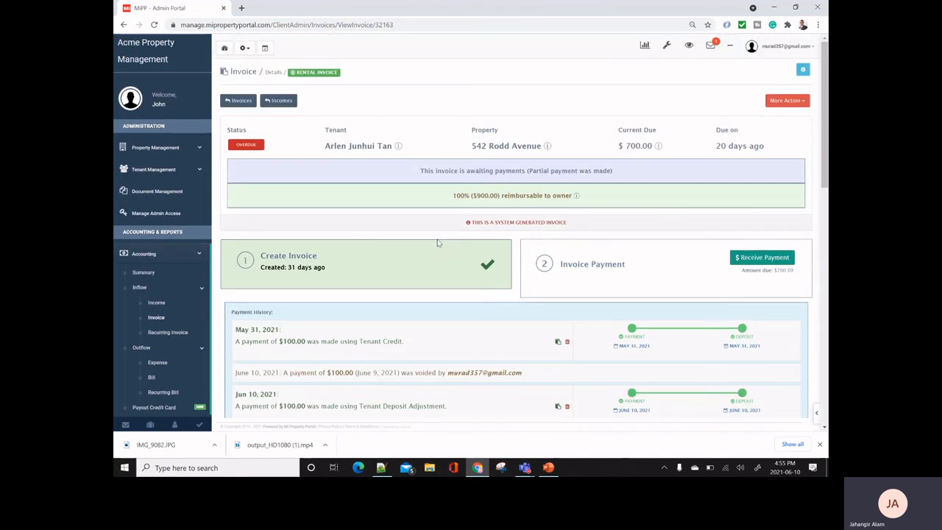